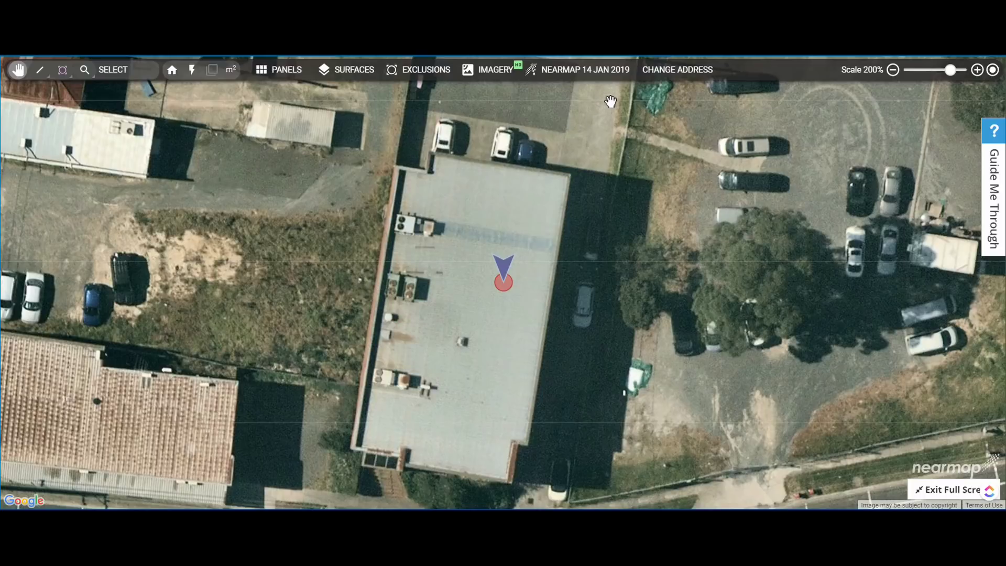
# - Compare the Nearmap 19 Oct 2018 imagery, then return to the 14 Jan 2019 survey
pyautogui.click(583, 74)
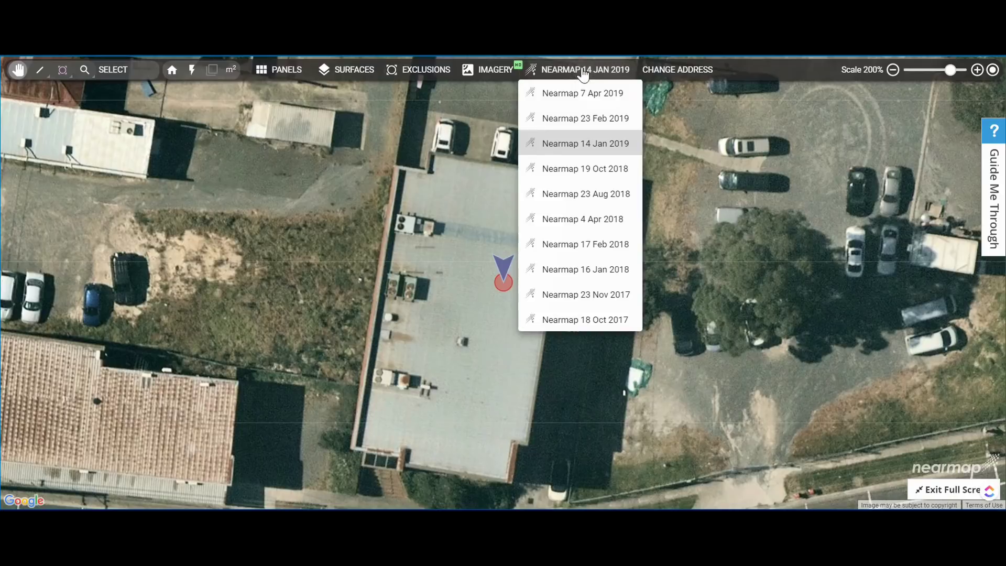
pyautogui.click(579, 169)
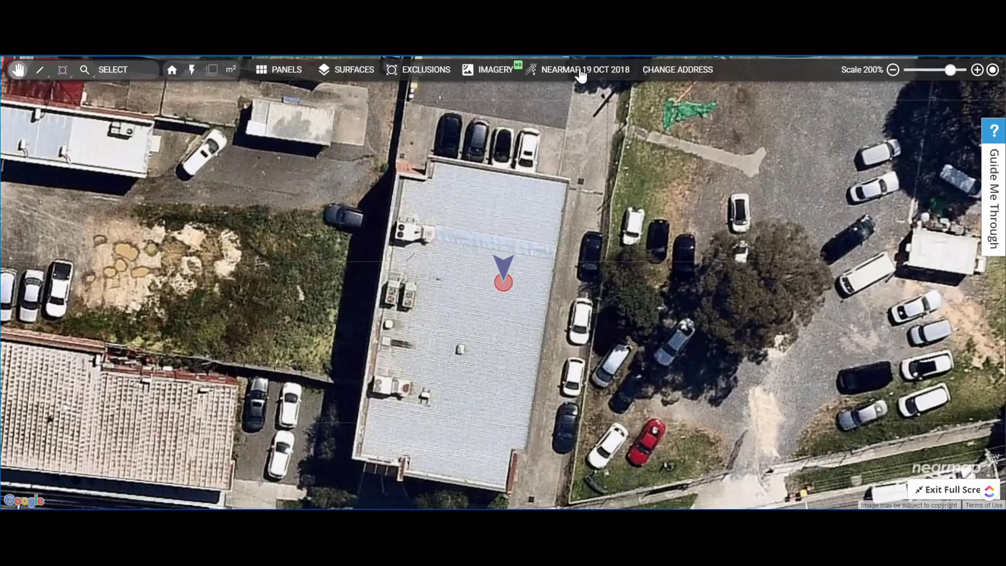
pyautogui.click(580, 74)
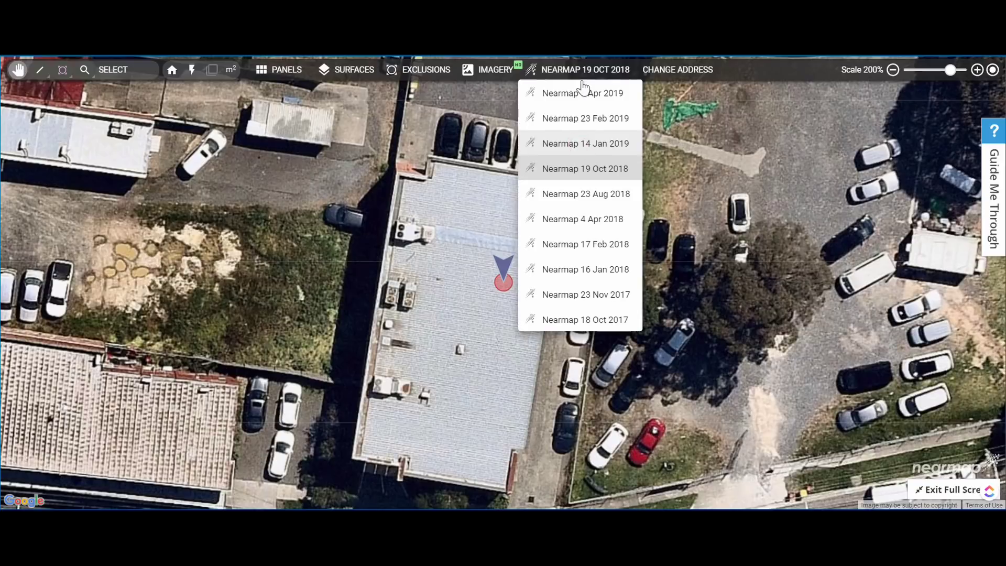
pyautogui.click(579, 141)
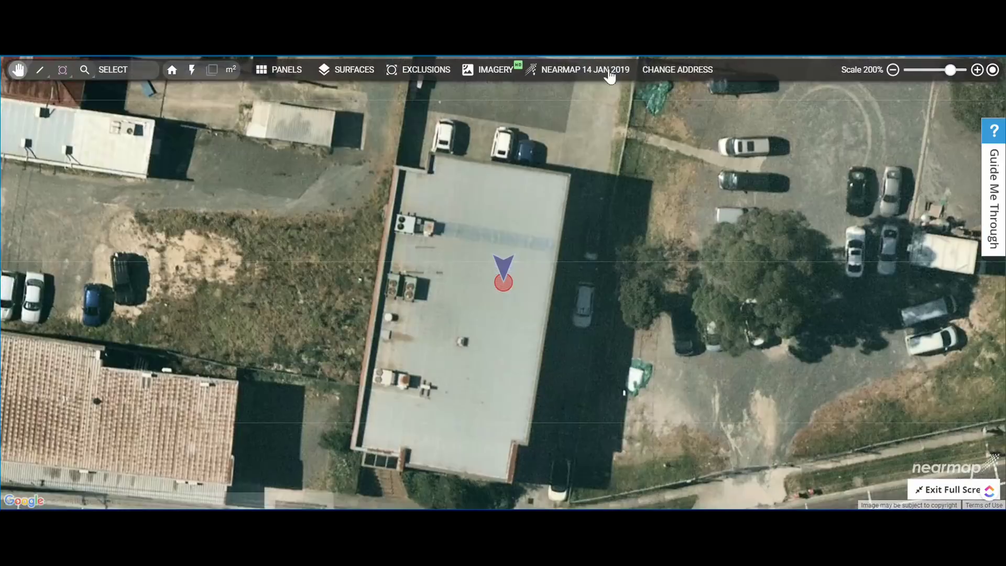
# - Switch the imagery source to Spookfish WMTS and select the 18 Apr 2018 survey
pyautogui.click(495, 71)
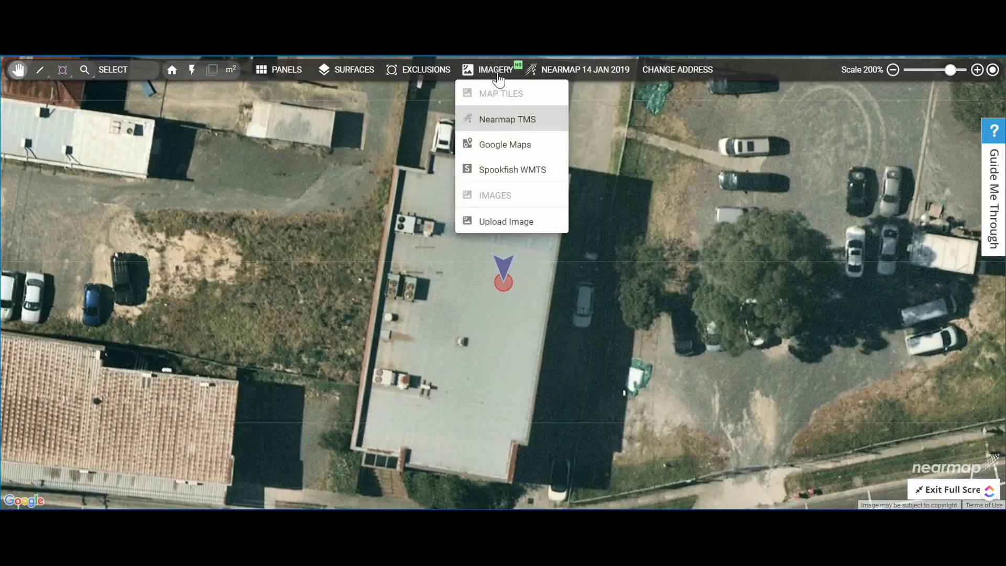
pyautogui.click(511, 169)
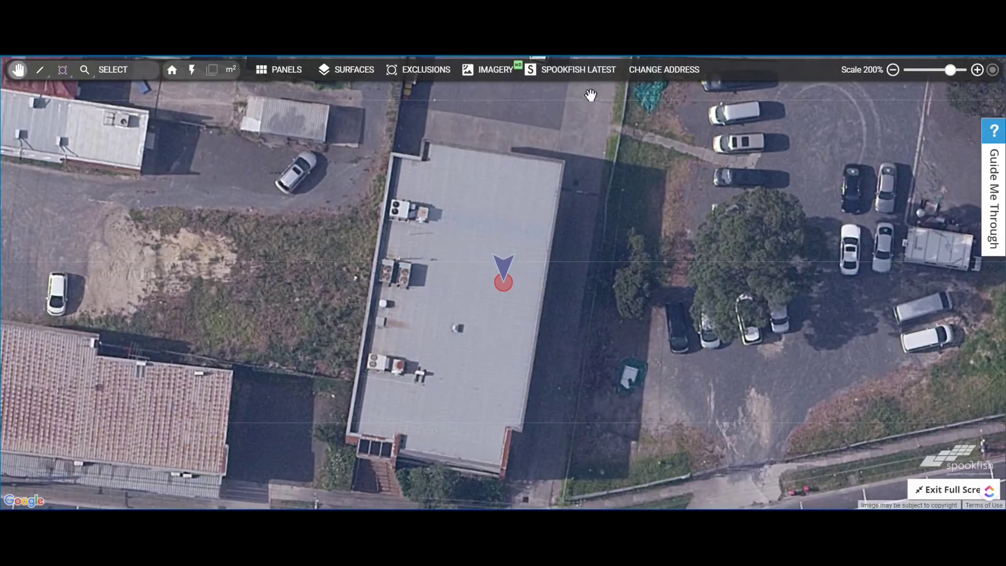
pyautogui.click(590, 73)
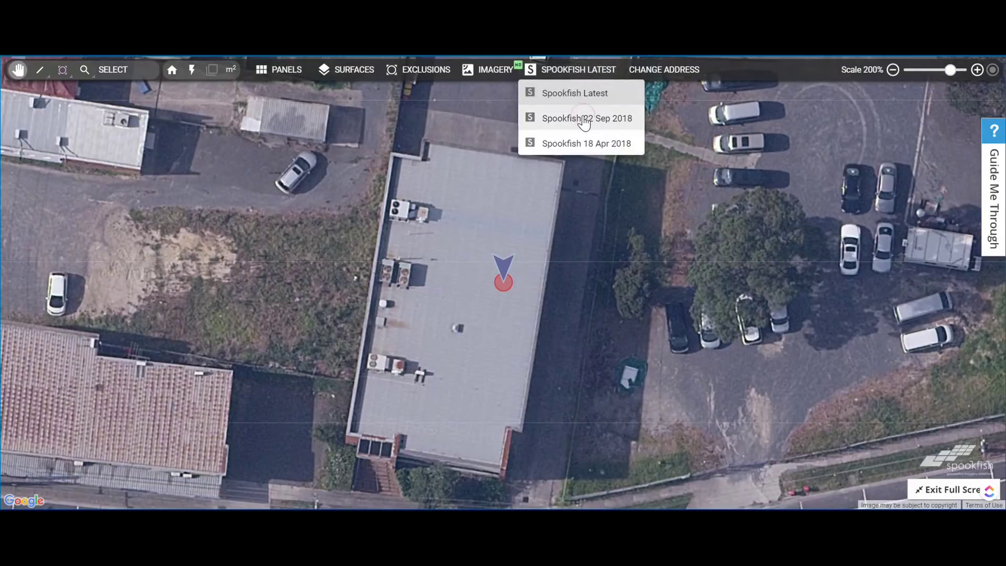
pyautogui.click(587, 117)
pyautogui.click(591, 74)
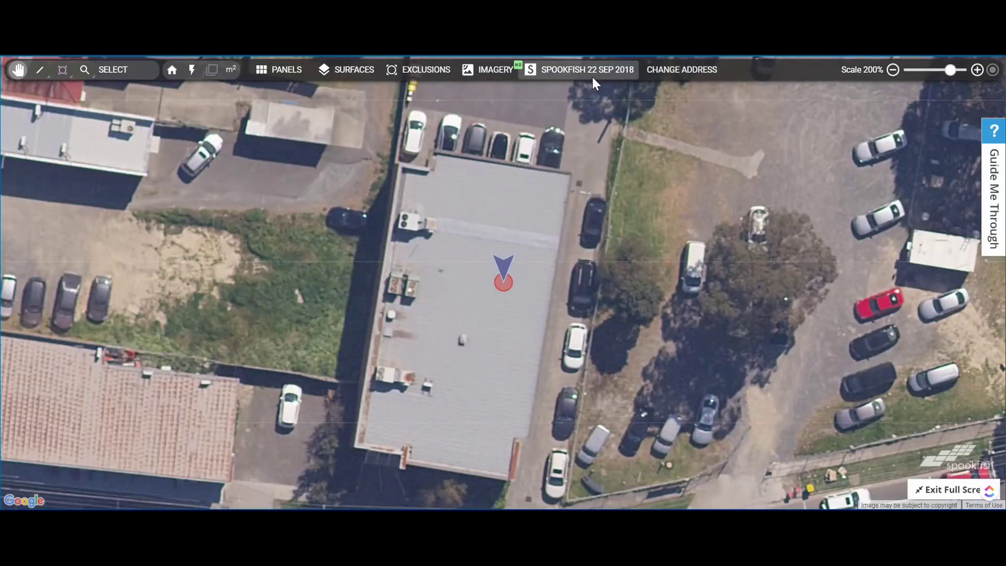
pyautogui.click(587, 146)
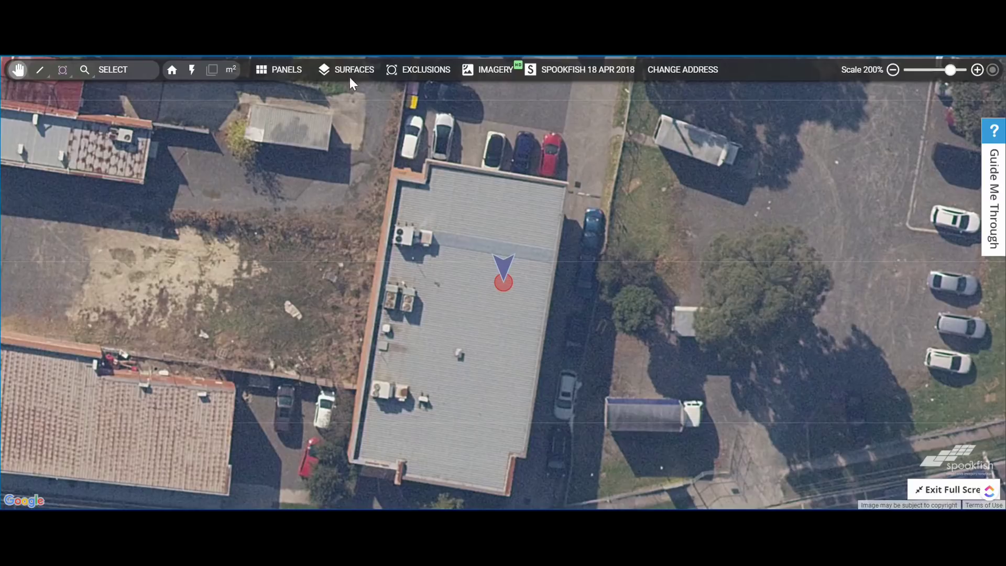
# - Draw exclusion zones 1 and 2 as polygons around the top two rooftop units
pyautogui.click(403, 74)
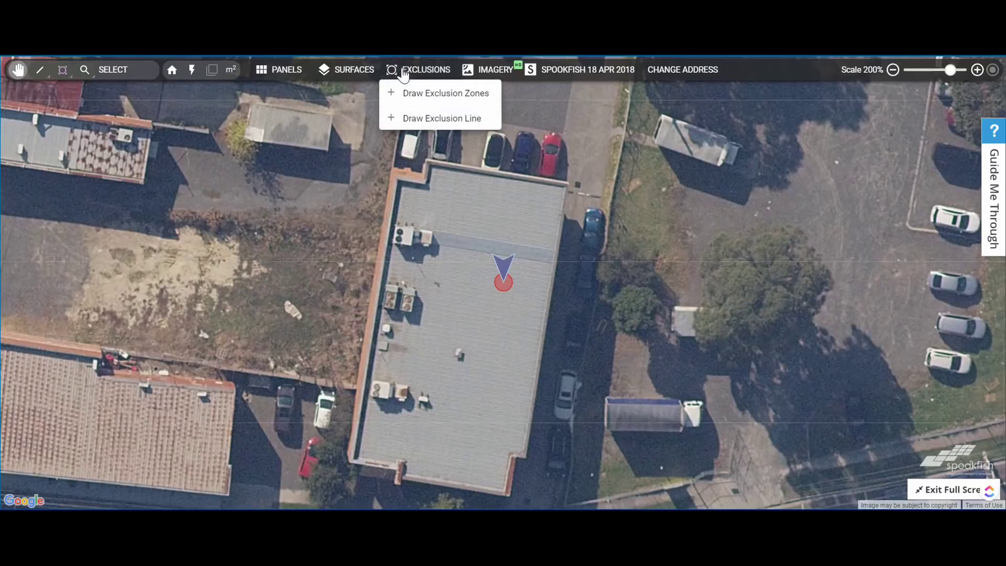
pyautogui.click(414, 93)
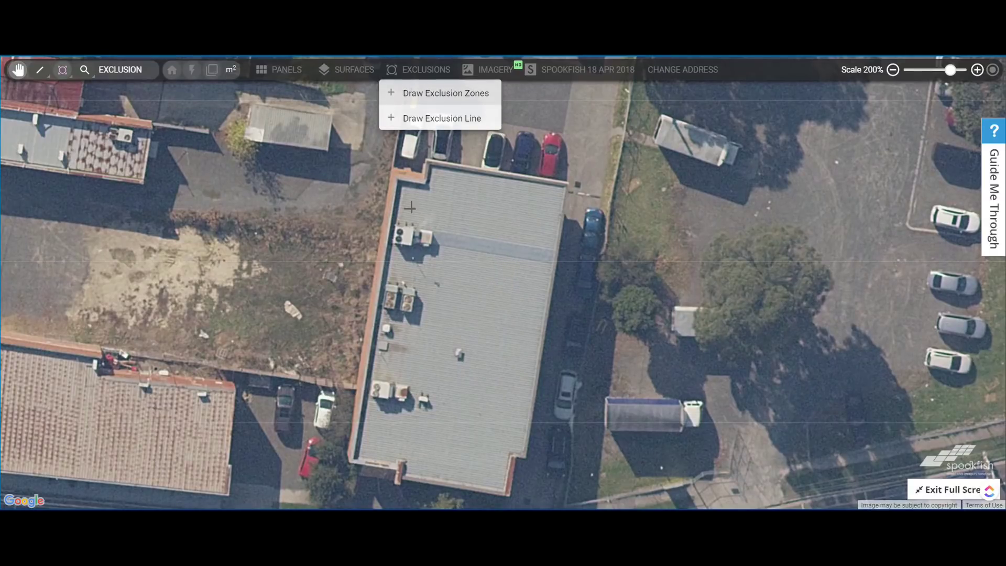
pyautogui.click(395, 220)
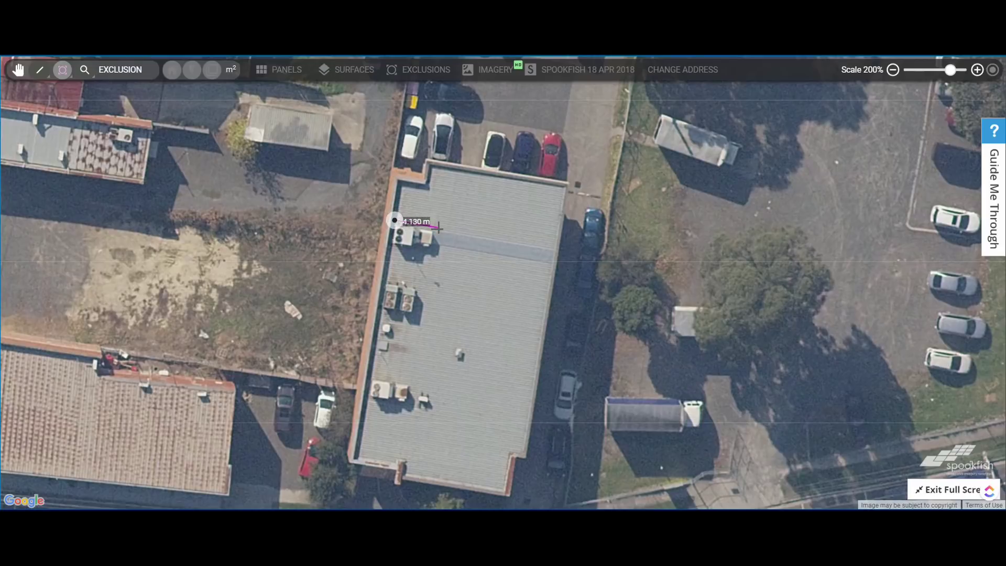
pyautogui.click(437, 228)
pyautogui.click(432, 258)
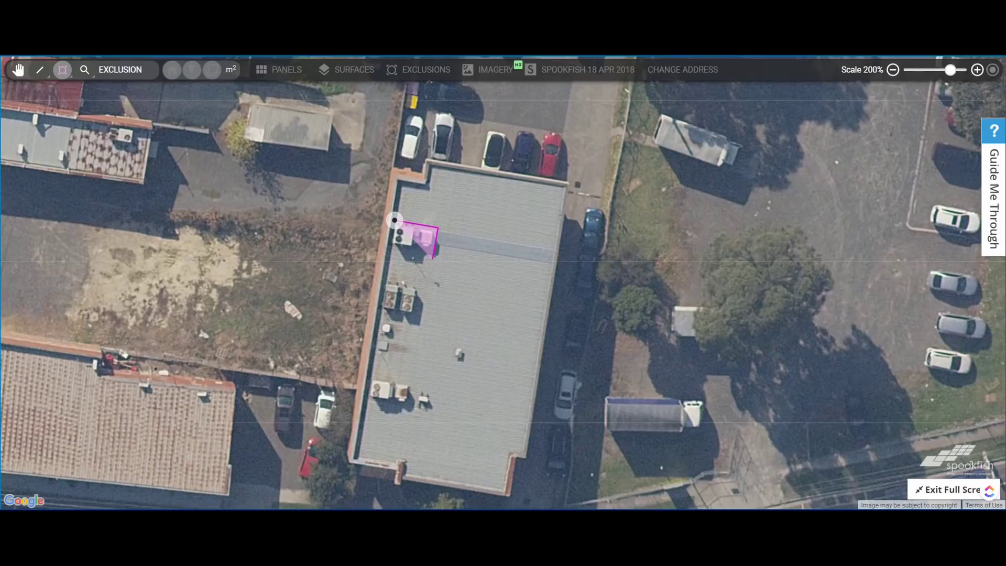
pyautogui.doubleClick(392, 259)
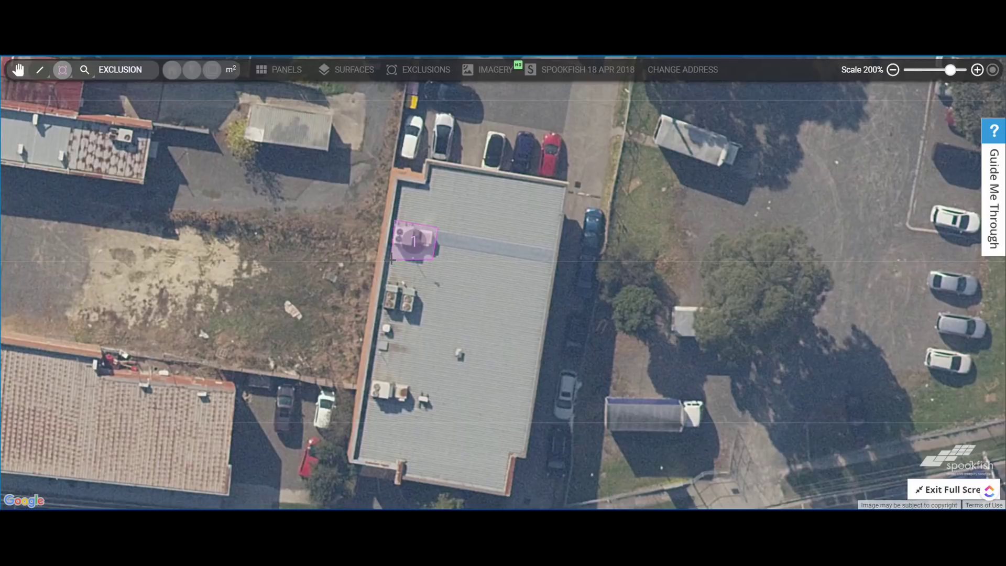
pyautogui.click(385, 278)
pyautogui.click(426, 290)
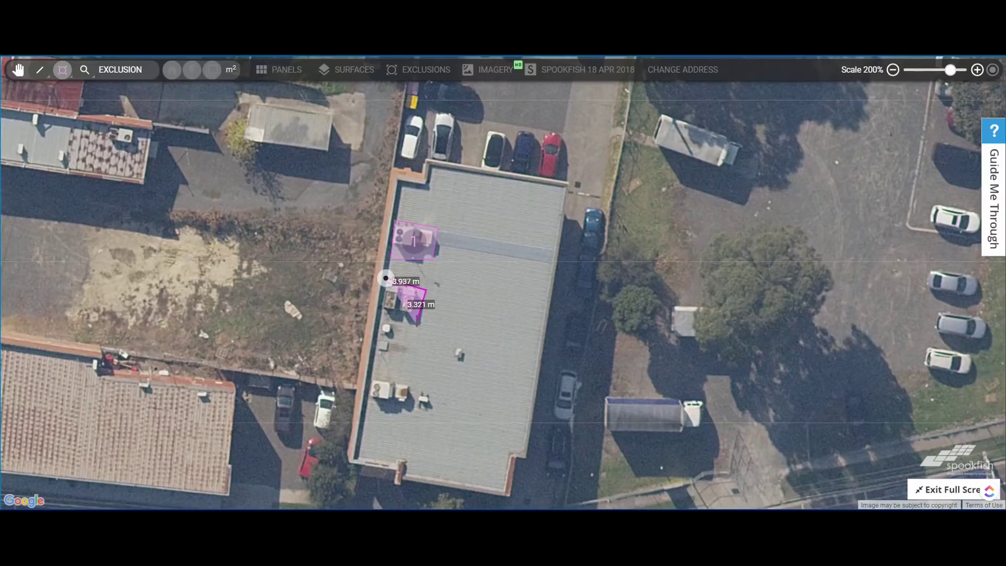
pyautogui.click(416, 317)
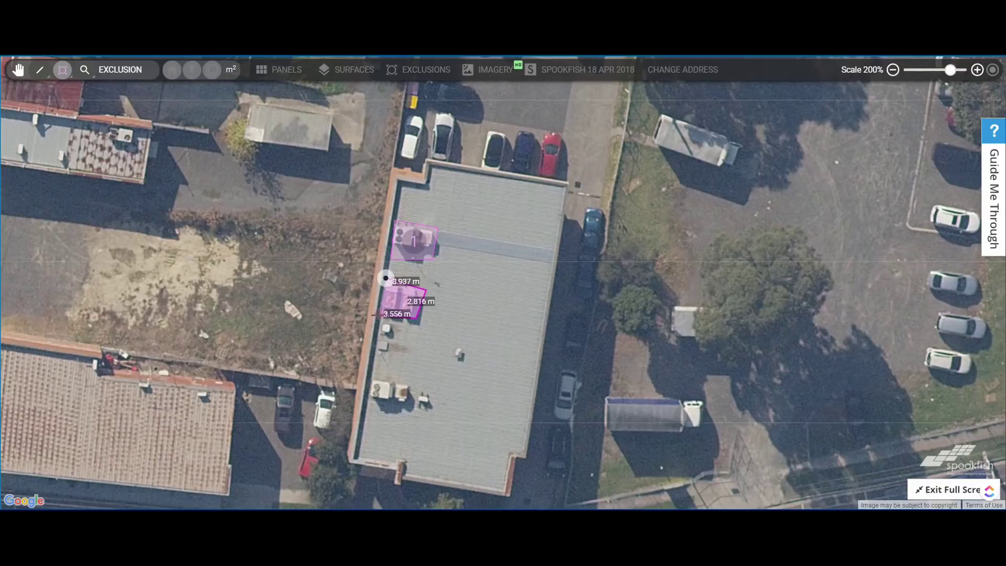
pyautogui.click(385, 278)
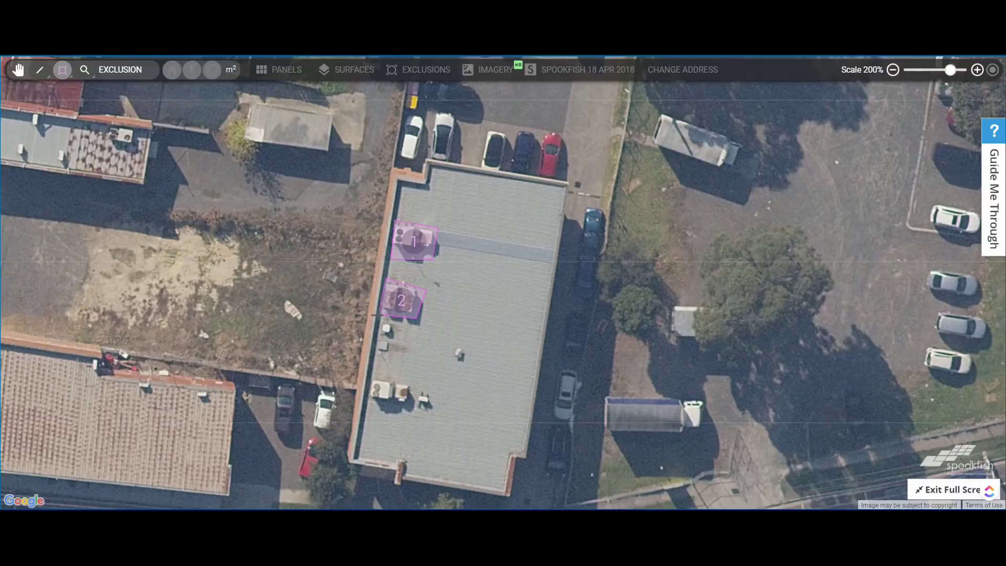
# - Add exclusion zones 3 and 4 around the lower units and circular zone 5 near the roof centre
pyautogui.click(382, 321)
pyautogui.click(401, 325)
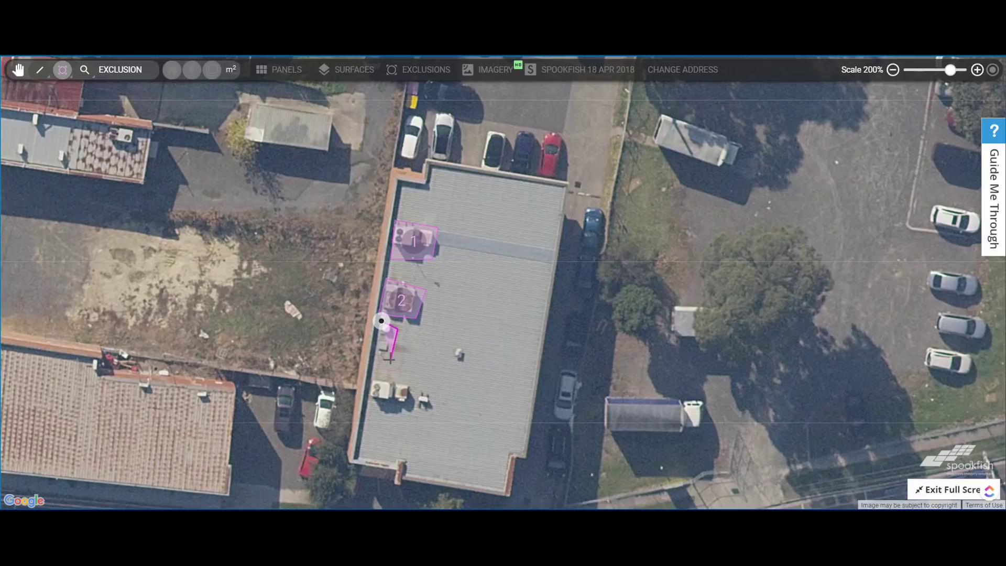
pyautogui.click(389, 356)
pyautogui.click(374, 377)
pyautogui.click(431, 386)
pyautogui.click(429, 413)
pyautogui.click(374, 377)
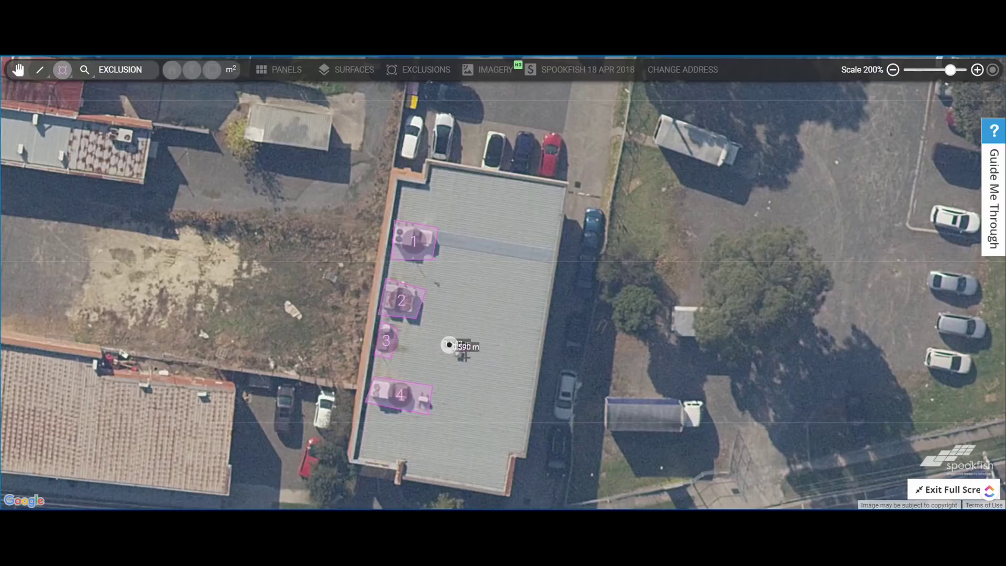
pyautogui.click(449, 346)
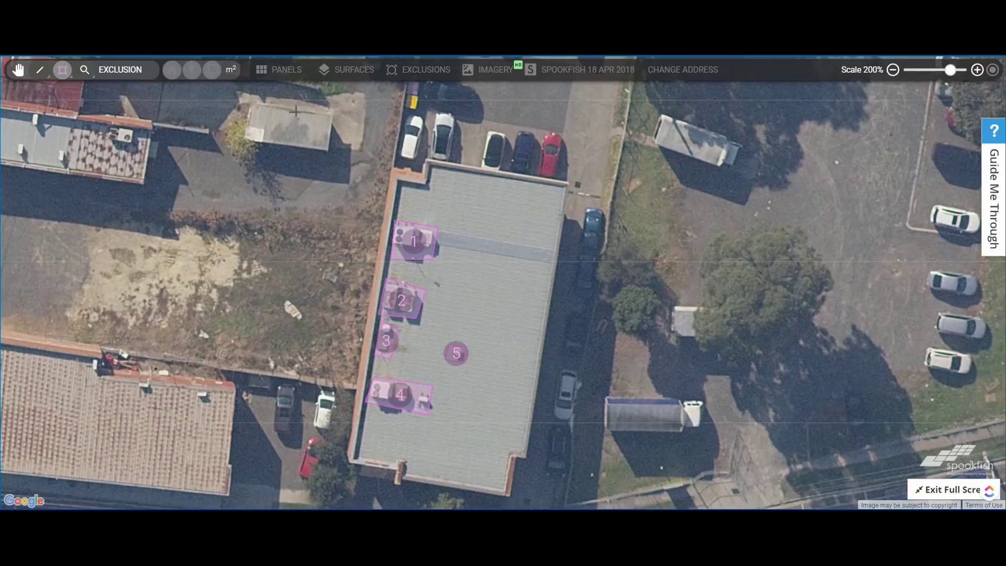
# - Draw an 11.710 m exclusion line 6 from zone 1 to the roof's east edge
pyautogui.click(64, 76)
pyautogui.click(64, 93)
pyautogui.click(429, 236)
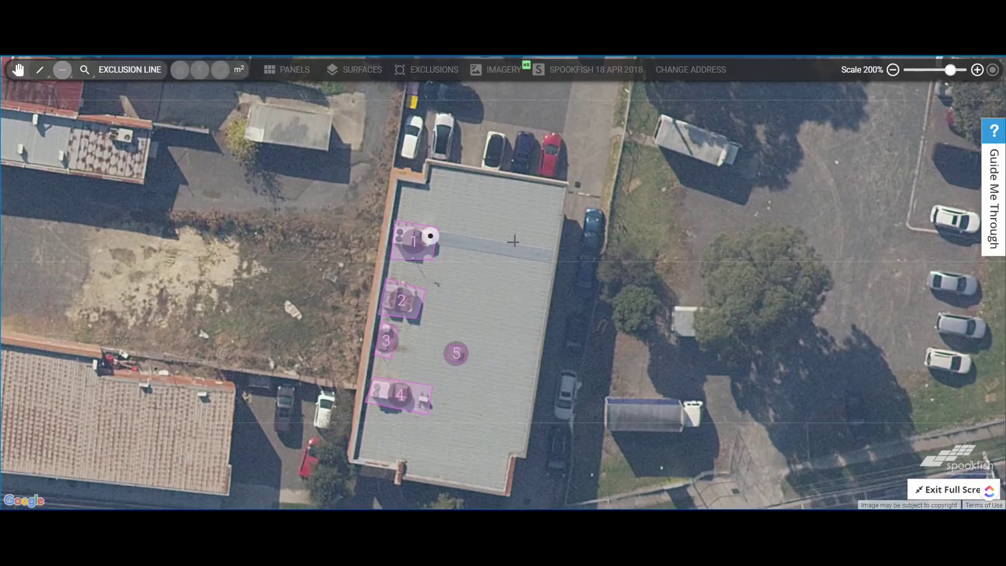
pyautogui.click(553, 256)
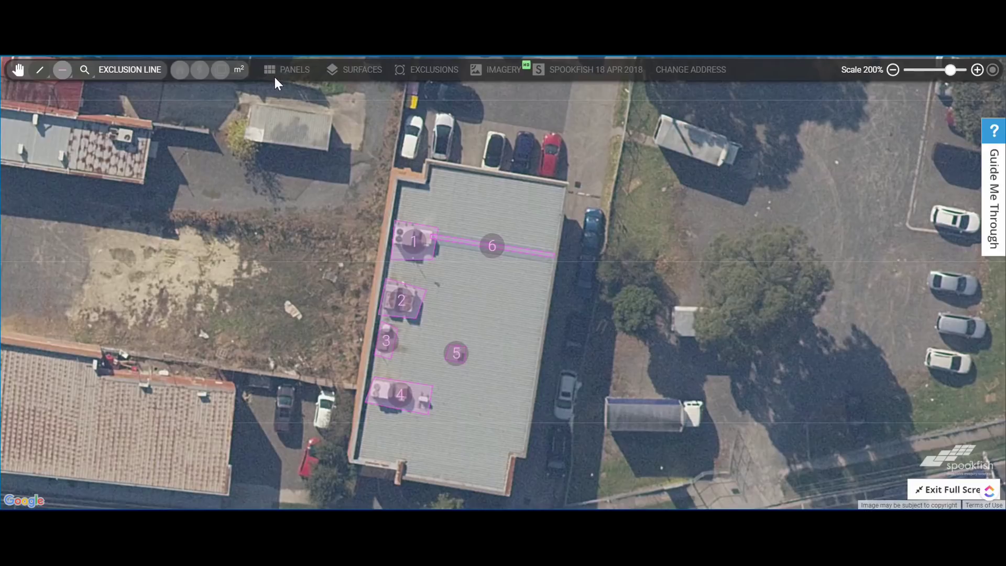
pyautogui.moveTo(43, 73)
# - Draw a 12-panel surface row along the roof's north edge and accept the 20° pitch
pyautogui.click(20, 72)
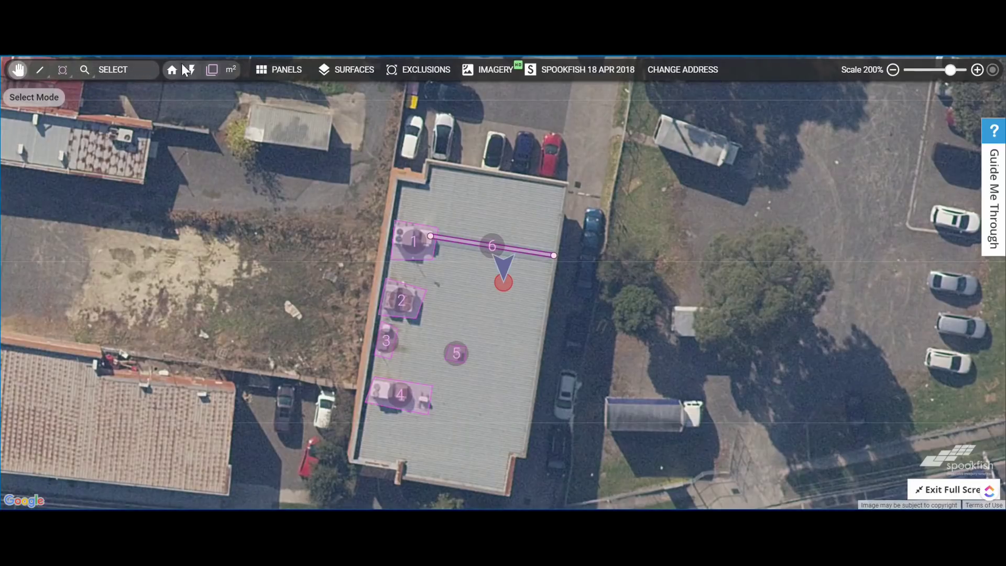
pyautogui.click(335, 77)
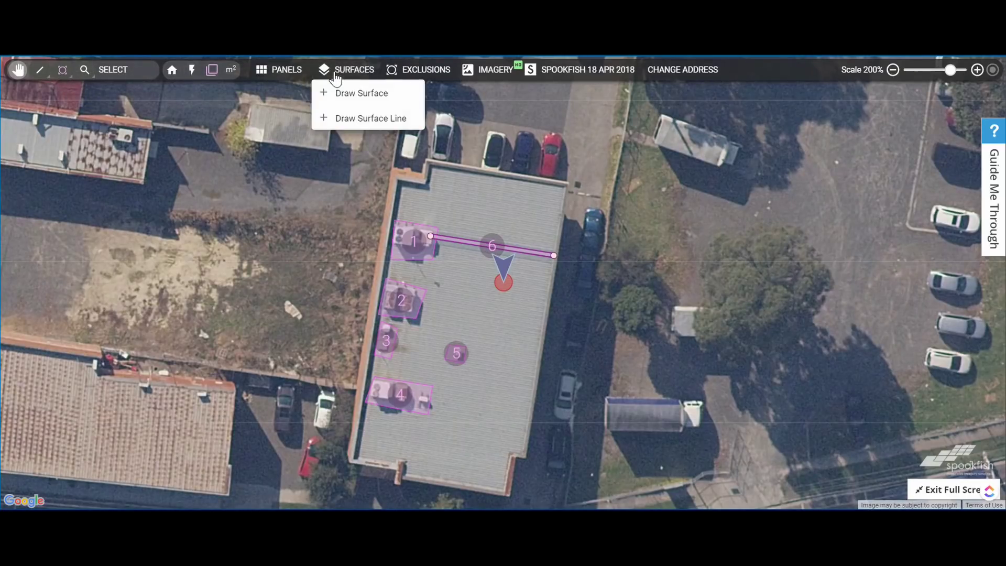
pyautogui.click(365, 120)
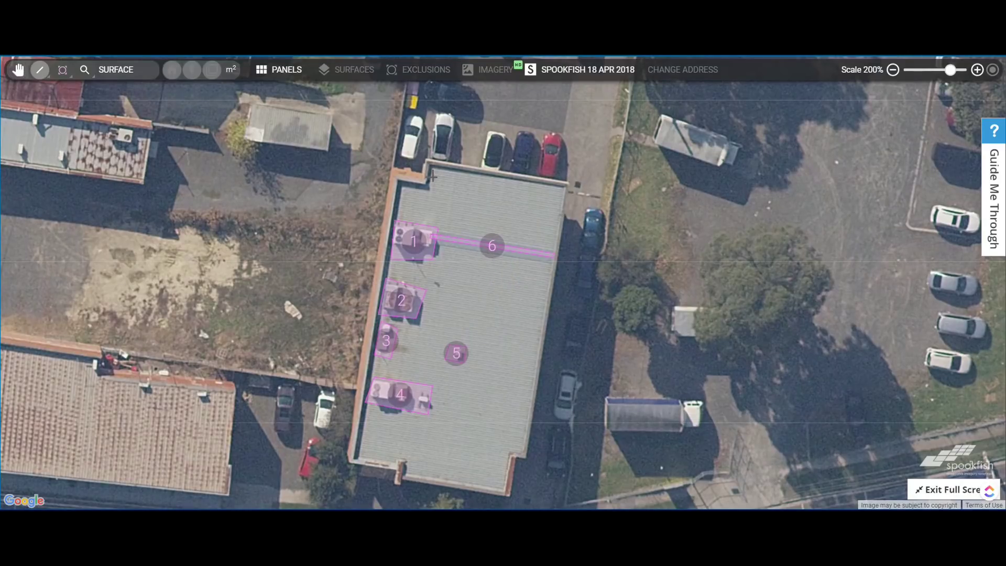
pyautogui.click(432, 176)
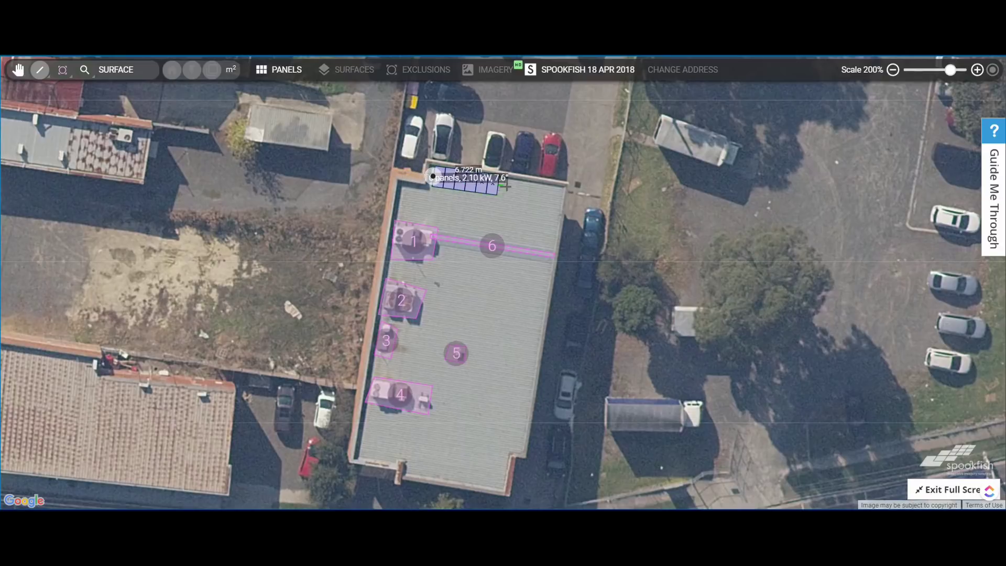
pyautogui.click(561, 200)
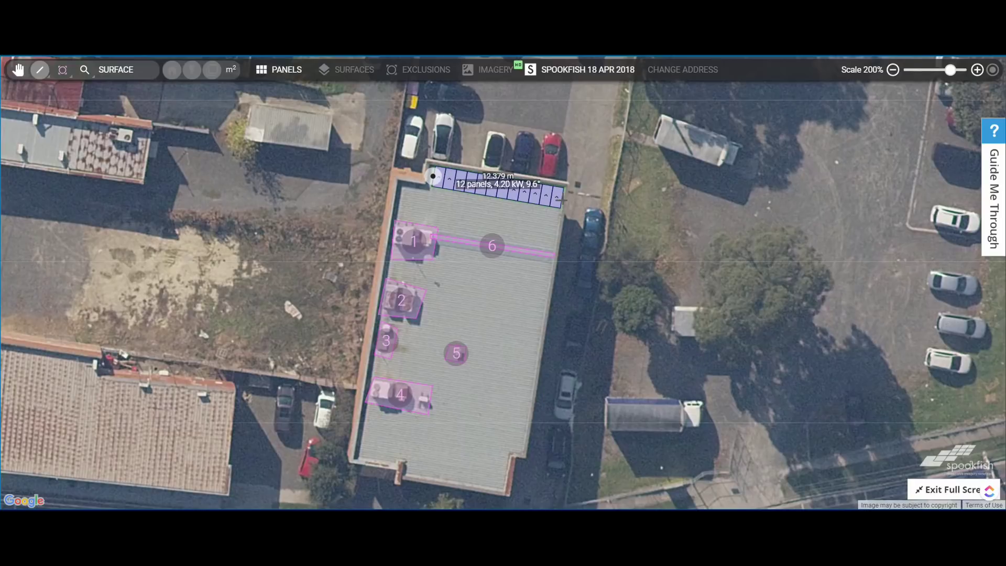
pyautogui.click(562, 199)
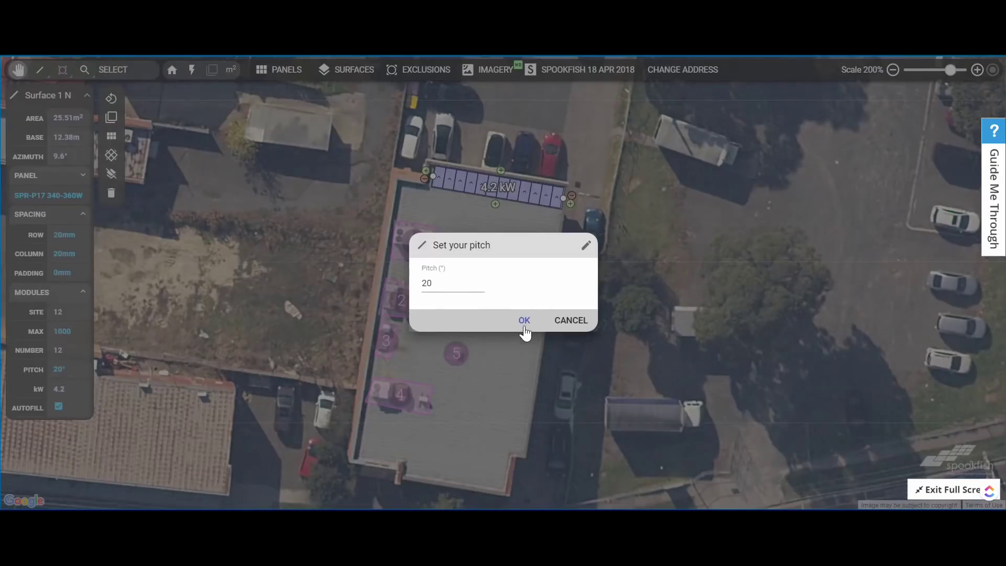
pyautogui.click(524, 320)
pyautogui.click(510, 303)
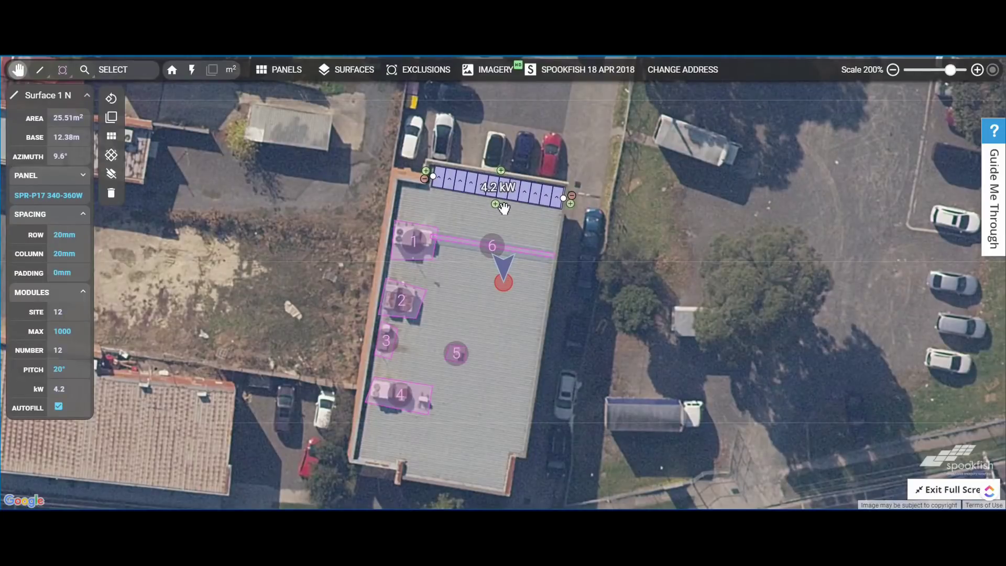
# - Set the surface pitch to 5° and drag the array down to 75 panels, 26.25 kW
pyautogui.click(59, 371)
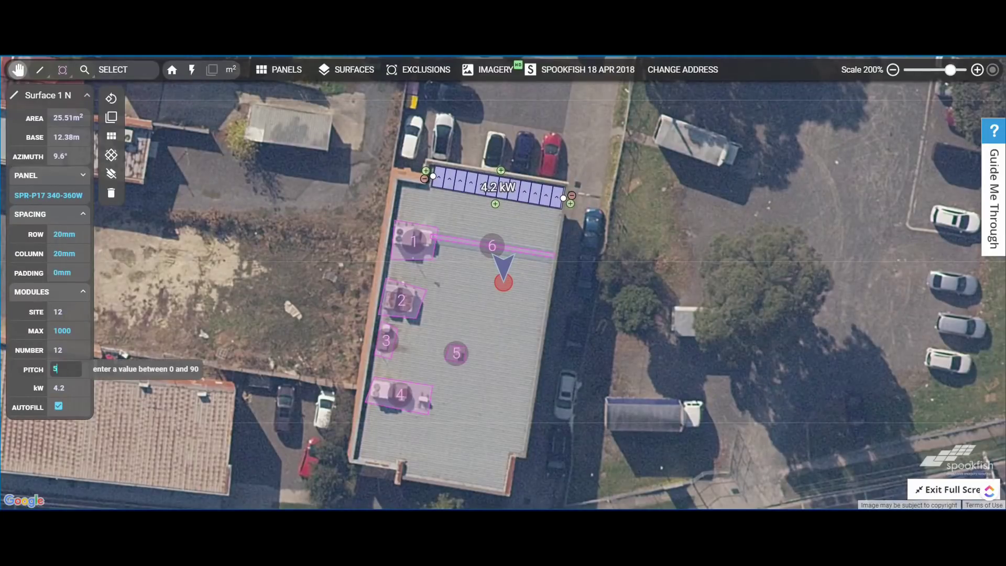
pyautogui.press('Return')
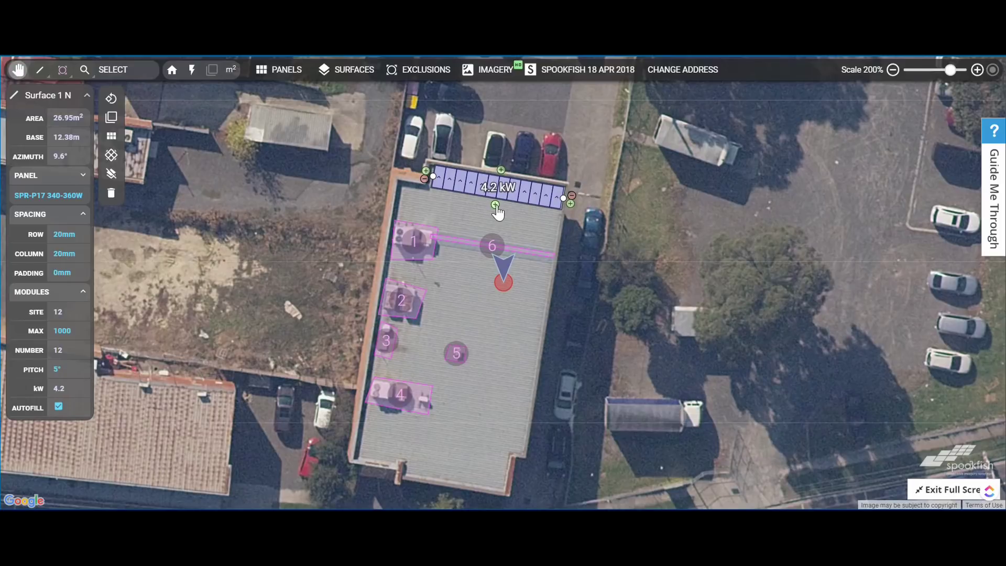
pyautogui.moveTo(496, 208); pyautogui.dragTo(469, 341)
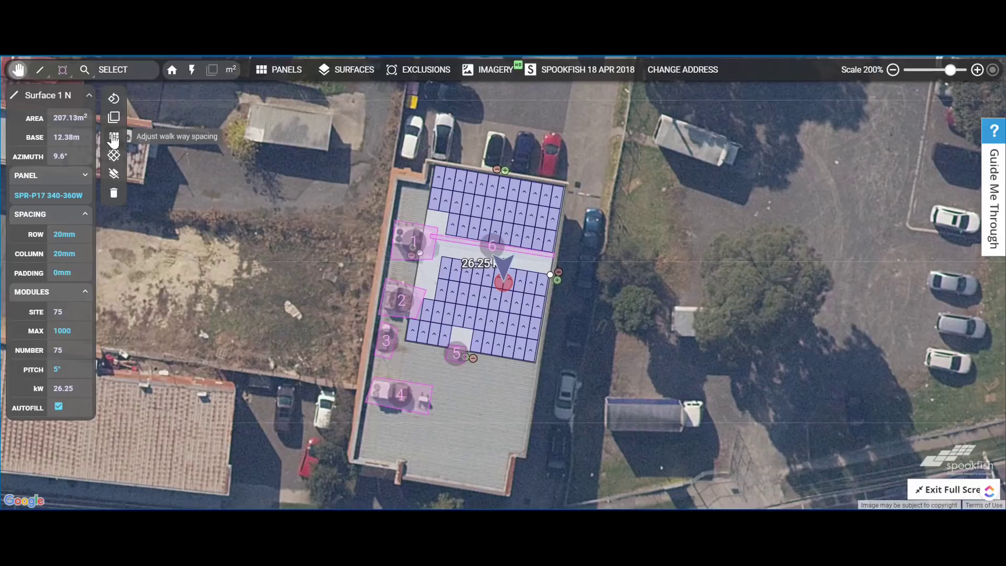
# - Duplicate and move the surface, delete the copy, then begin deleting Surface 1 N
pyautogui.click(113, 117)
pyautogui.moveTo(530, 214); pyautogui.dragTo(495, 390)
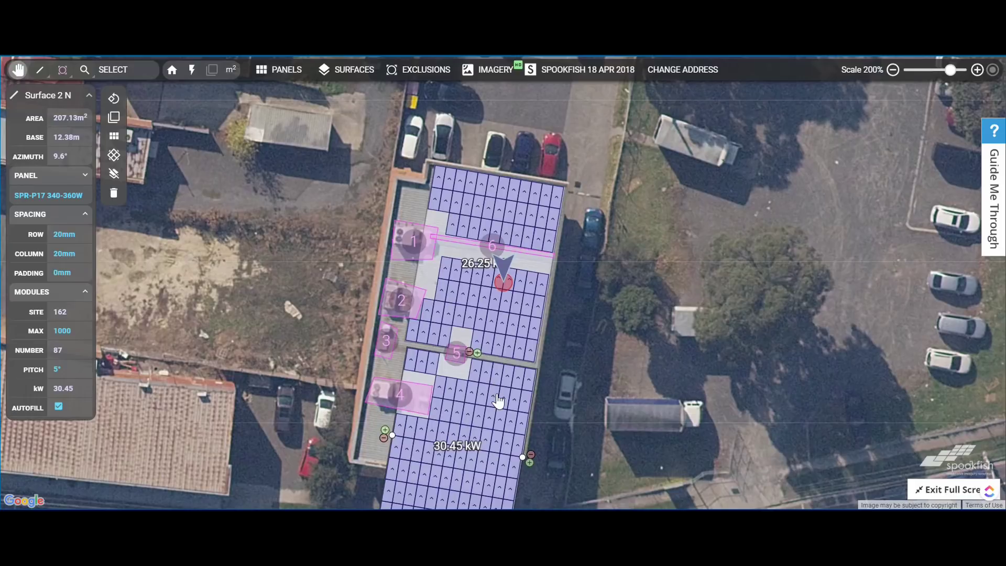
pyautogui.press('Delete')
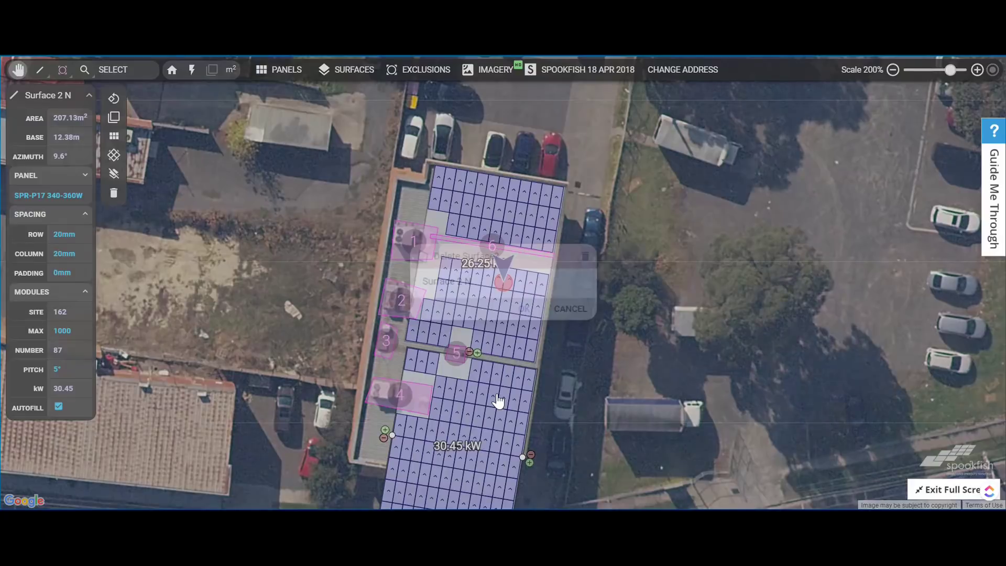
pyautogui.click(514, 308)
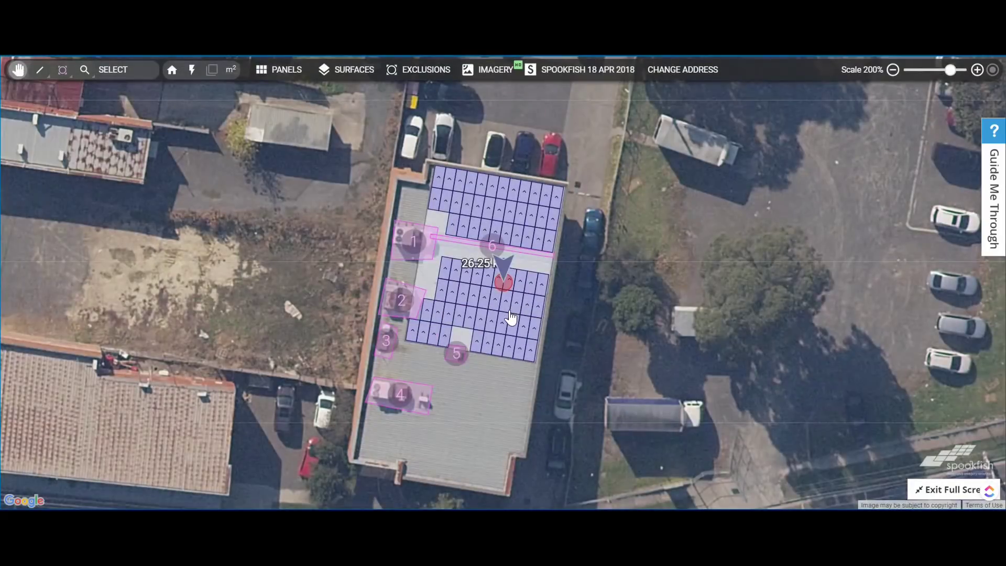
pyautogui.click(513, 310)
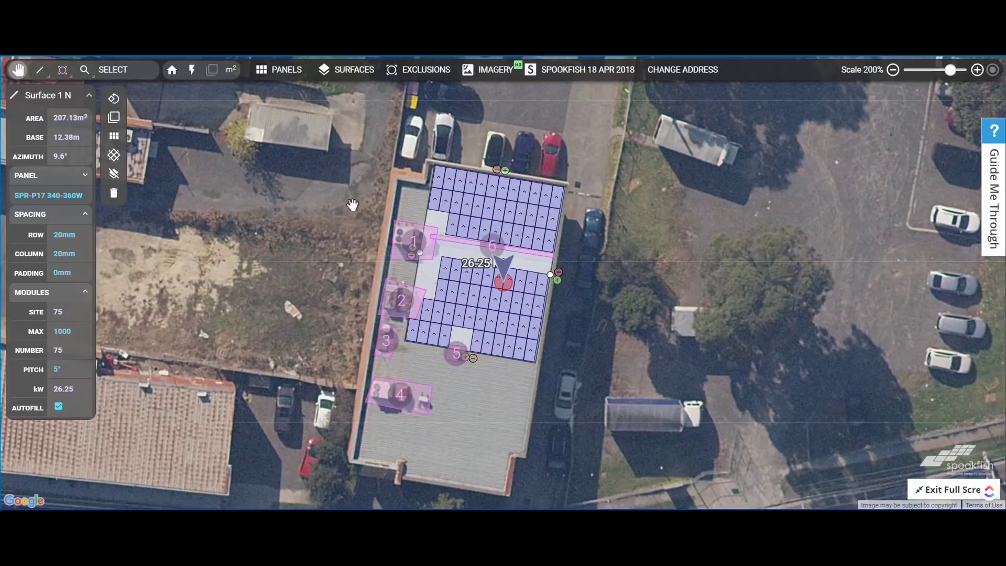
pyautogui.click(114, 197)
# - Delete Surface 1 N and start a new surface at the roof's top-left, top-right and right-edge corners
pyautogui.press('Return')
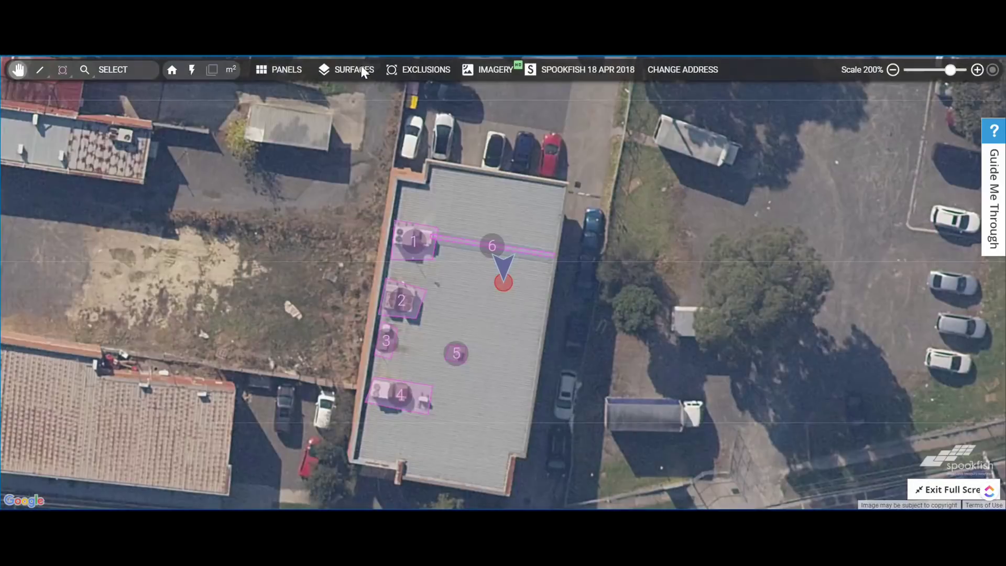
pyautogui.click(343, 69)
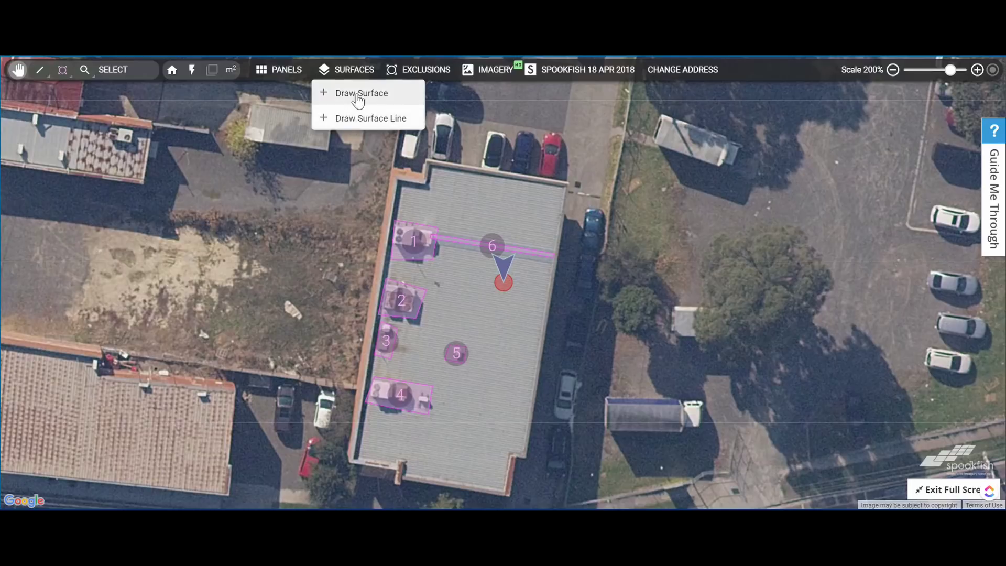
pyautogui.click(358, 96)
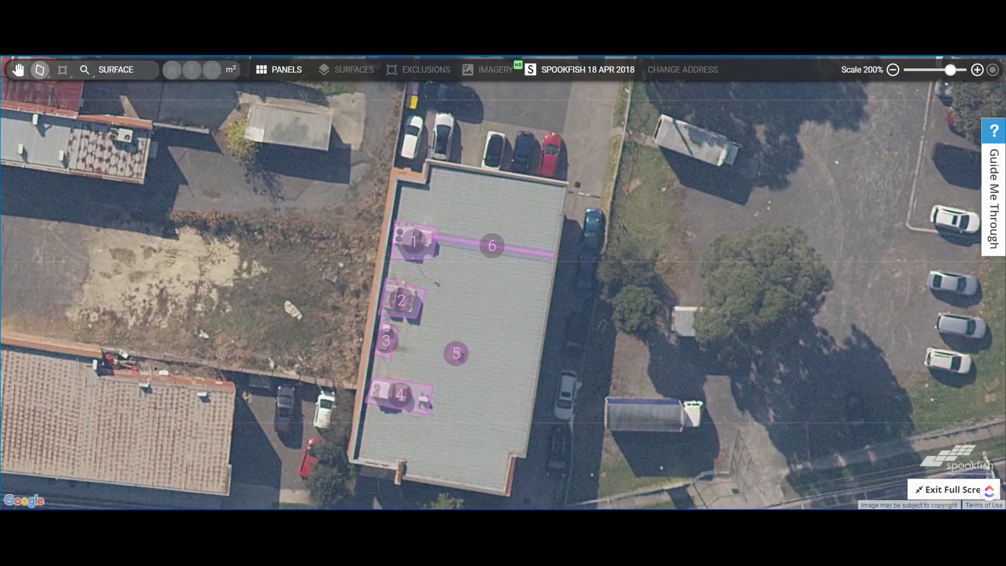
pyautogui.click(431, 164)
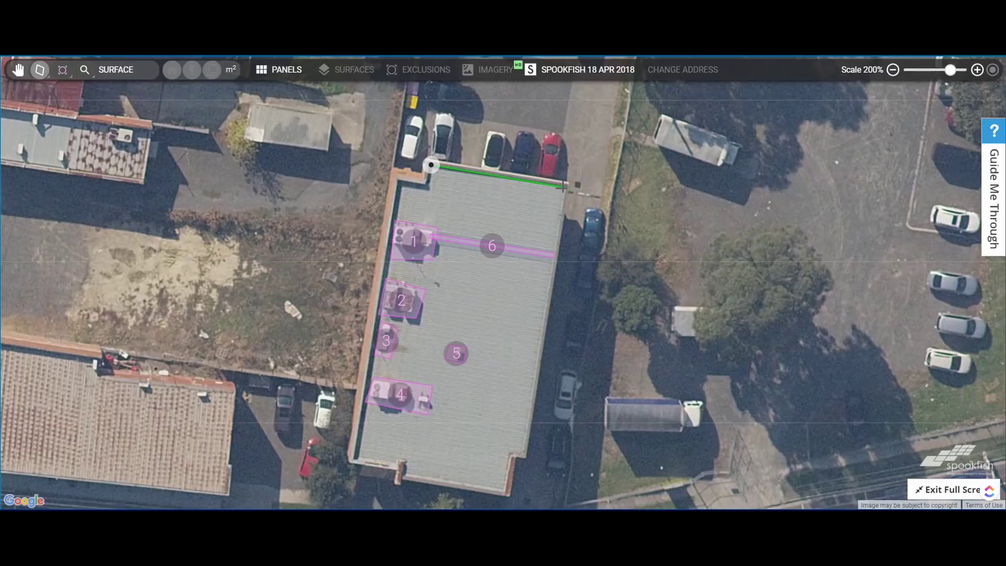
pyautogui.click(564, 185)
pyautogui.click(520, 450)
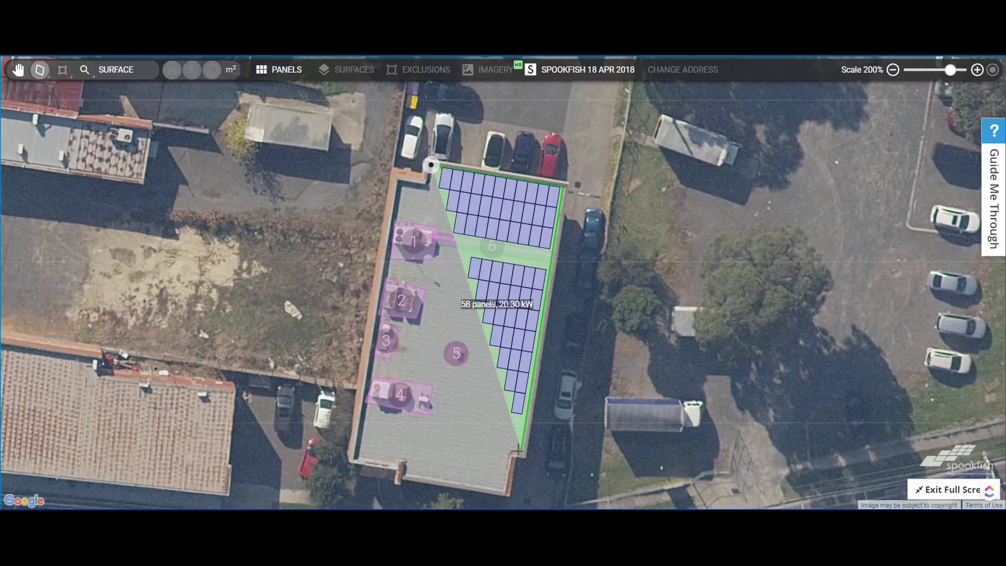
# - Trace the bottom notch, bottom edge and left side to close the roof-wide surface
pyautogui.click(506, 449)
pyautogui.click(502, 485)
pyautogui.click(405, 474)
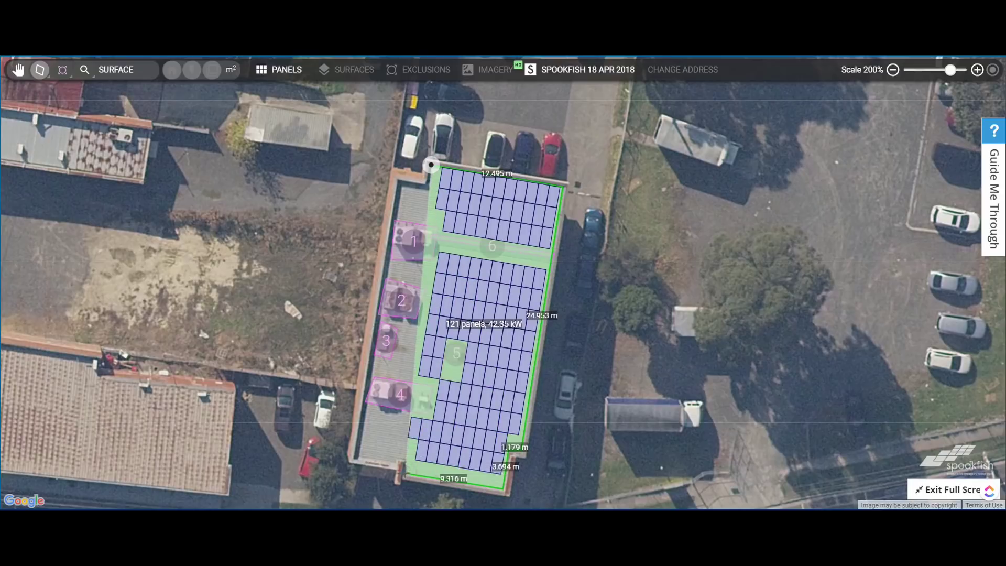
pyautogui.click(406, 460)
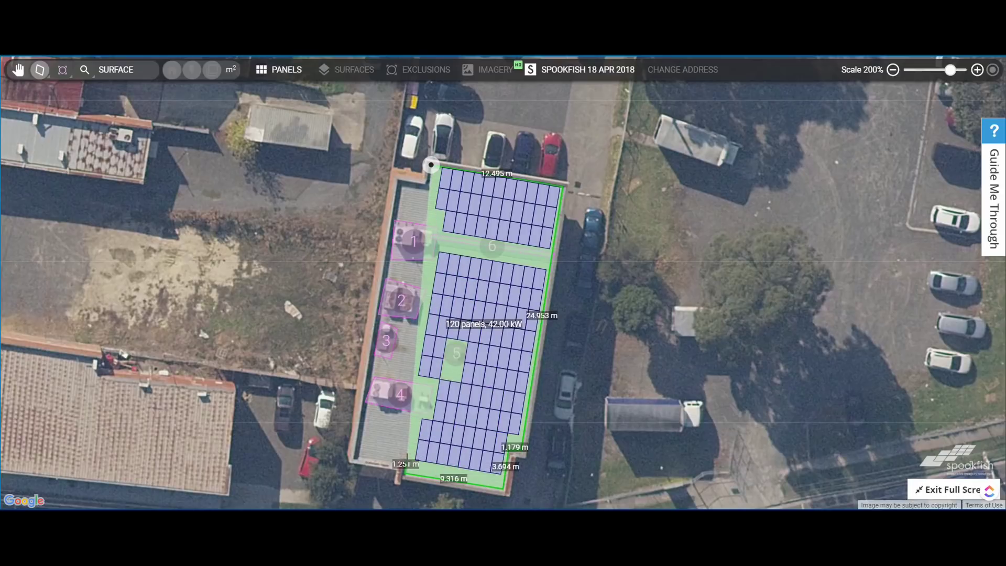
pyautogui.click(358, 452)
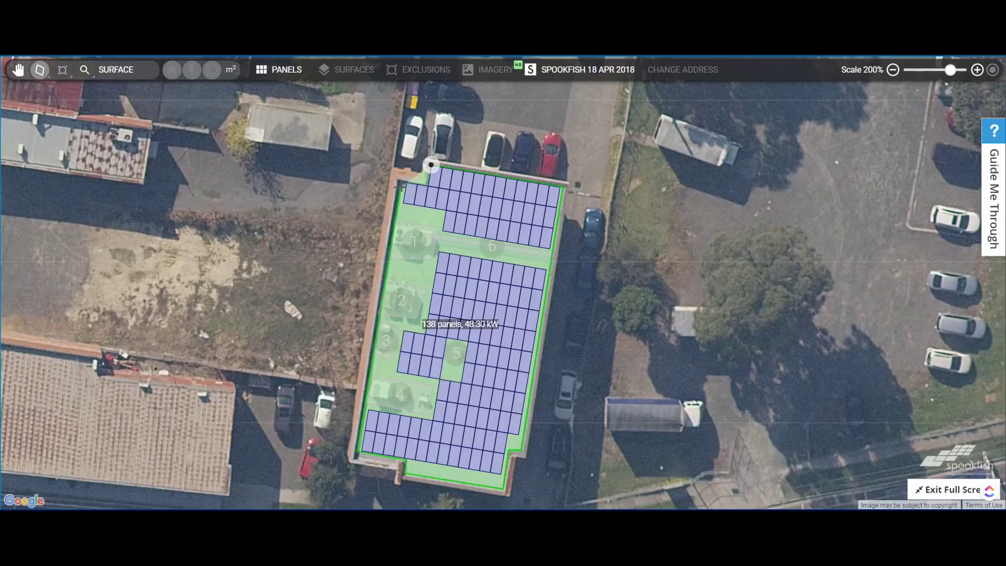
pyautogui.click(400, 184)
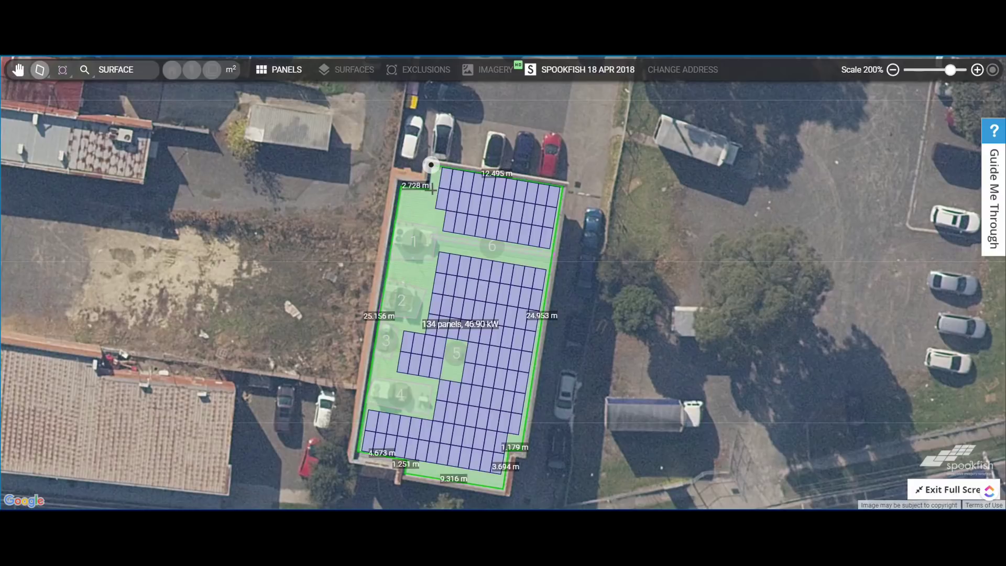
pyautogui.doubleClick(430, 189)
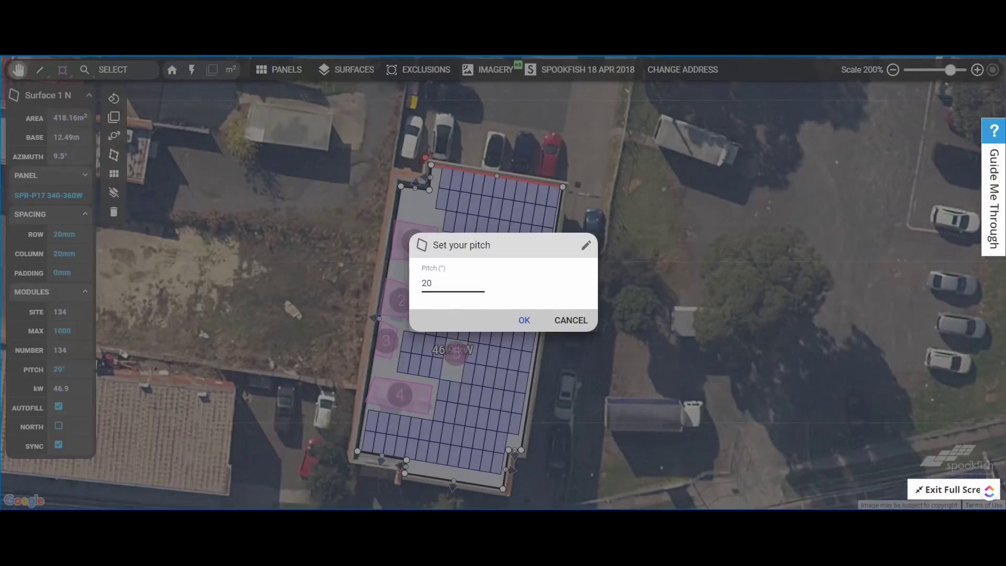
# - Change the roof-wide surface pitch from 20° to 5°, giving 118 panels and 41.3 kW
pyautogui.doubleClick(427, 283)
pyautogui.write('5')
pyautogui.click(525, 321)
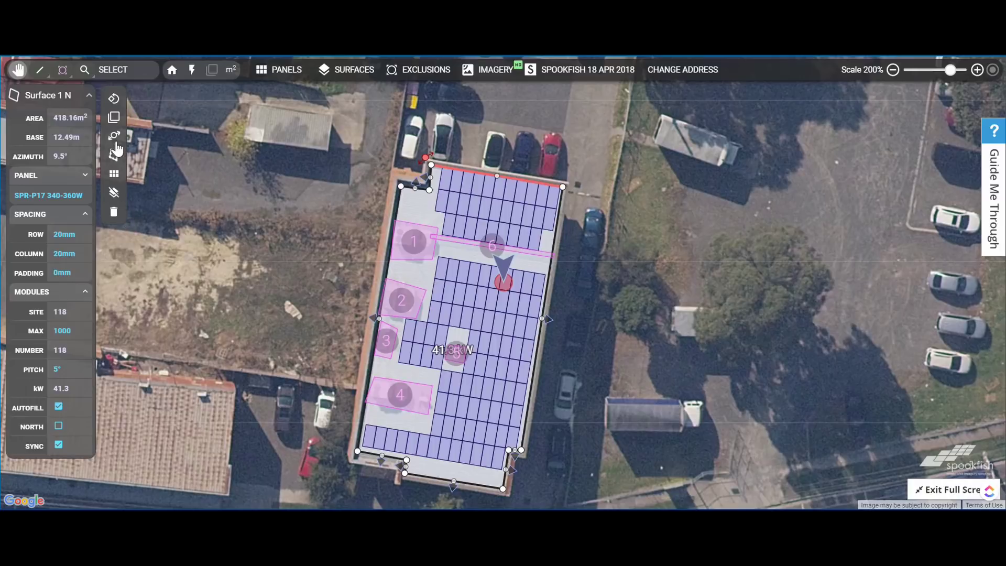
pyautogui.click(57, 445)
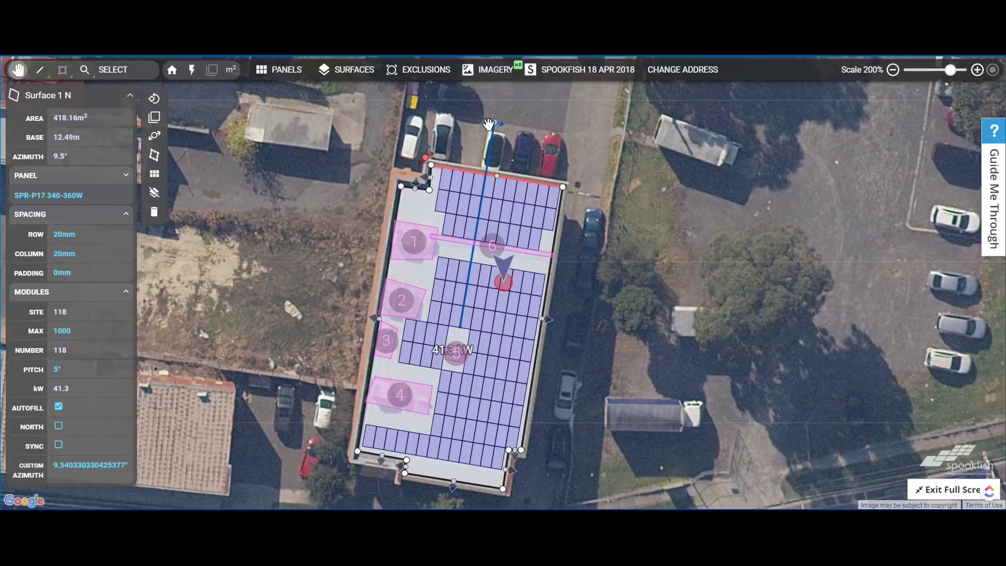
pyautogui.moveTo(494, 131); pyautogui.dragTo(628, 148)
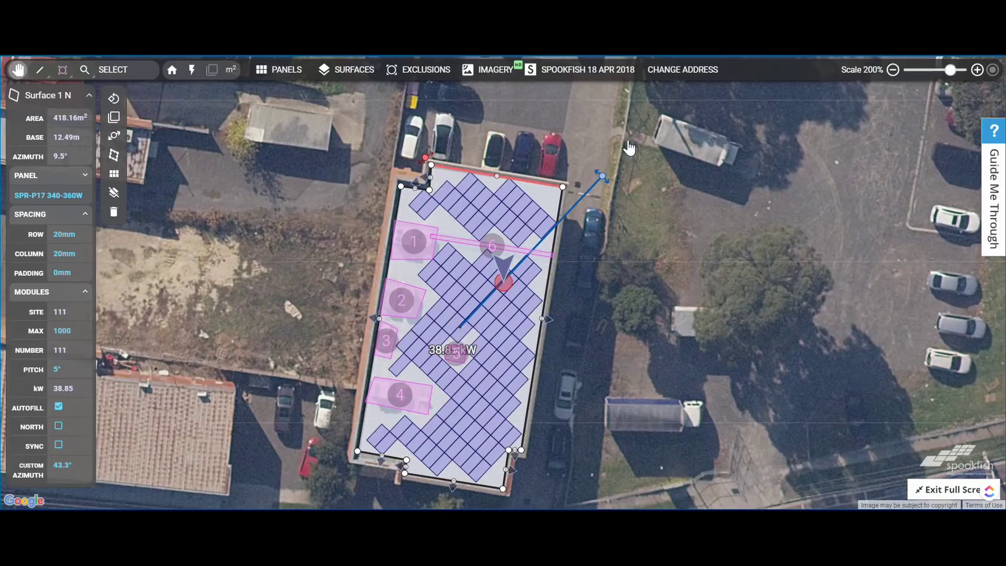
pyautogui.moveTo(603, 177); pyautogui.dragTo(633, 216)
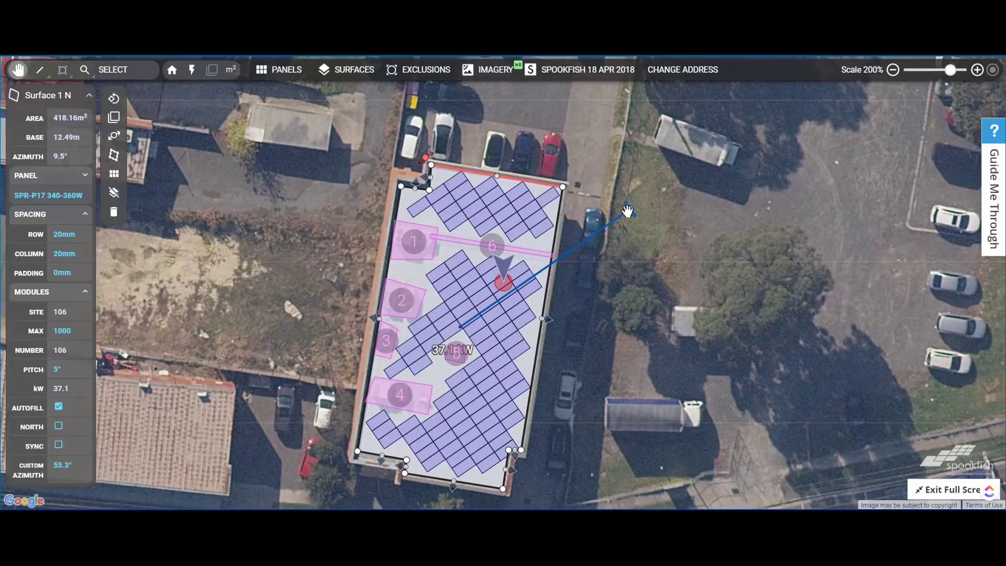
pyautogui.click(58, 445)
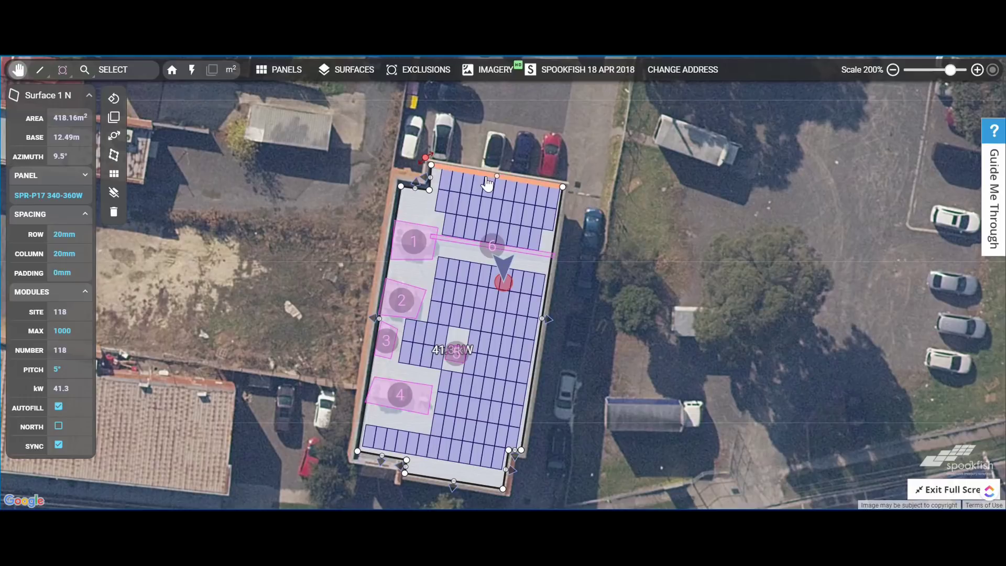
pyautogui.click(547, 323)
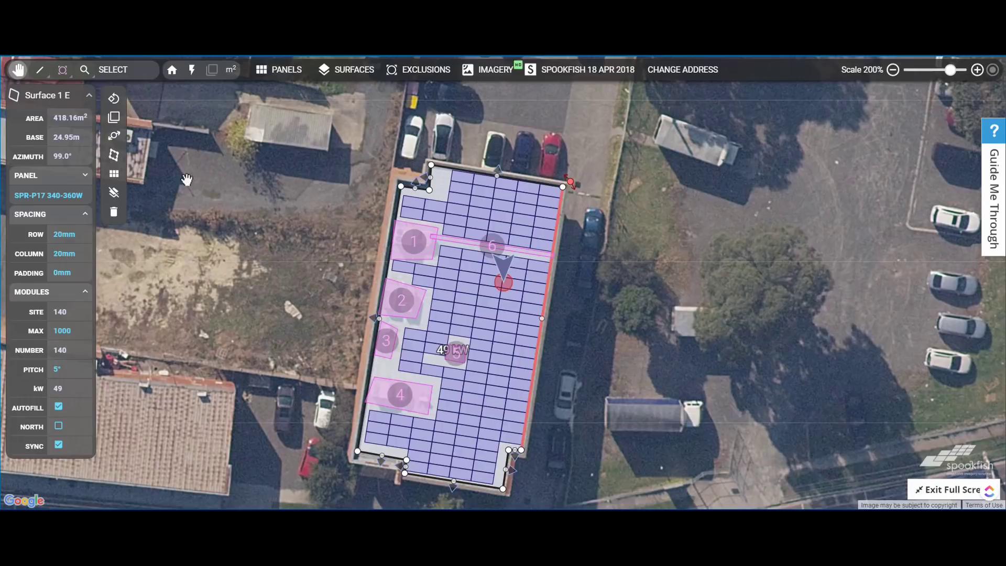
pyautogui.click(114, 110)
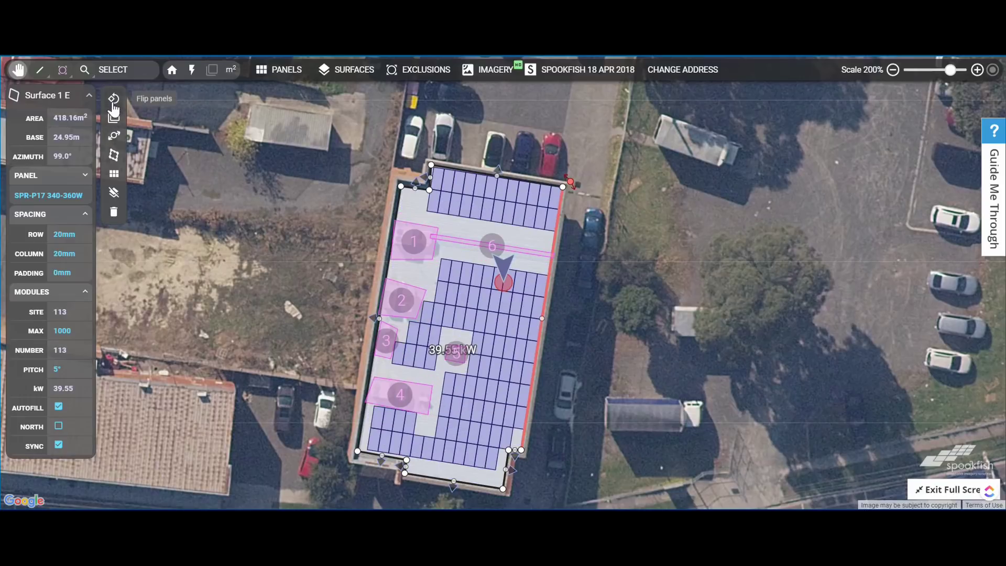
pyautogui.click(113, 110)
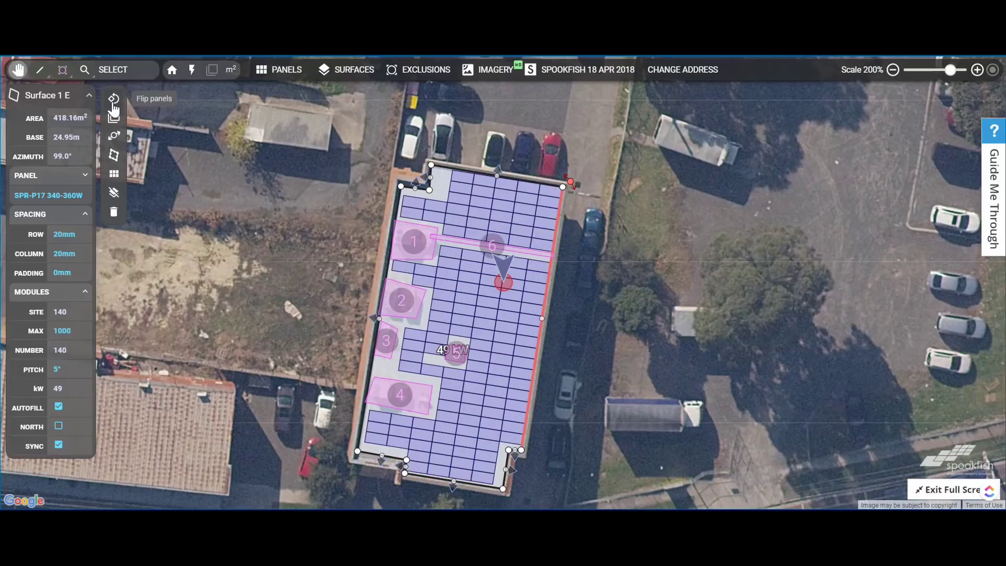
pyautogui.click(497, 178)
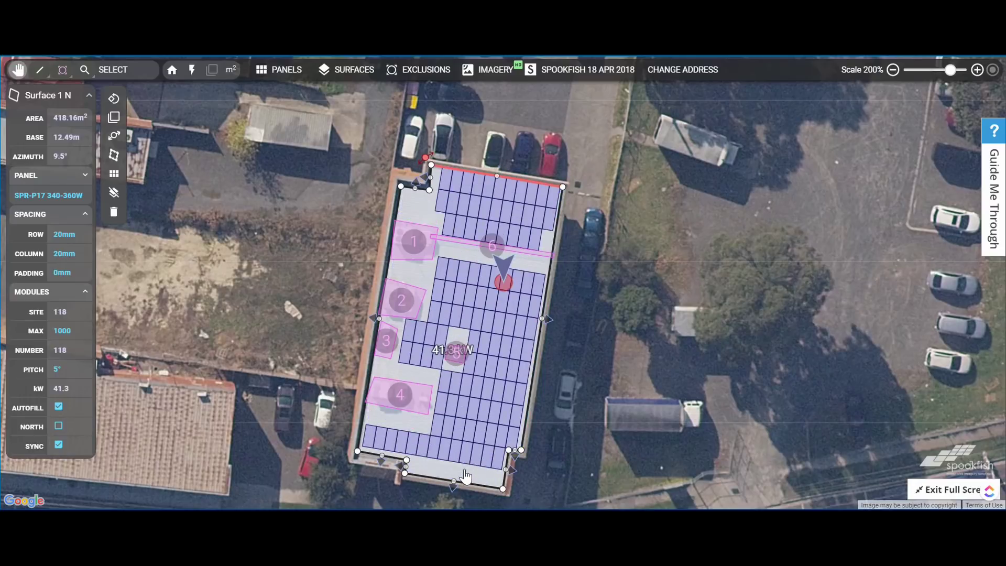
# - Drag the surface's right-edge handles into a notch following the roof, leaving 113 modules over 415.32 m²
pyautogui.moveTo(464, 488)
pyautogui.mouseDown()
pyautogui.moveTo(469, 457)
pyautogui.moveTo(465, 491)
pyautogui.mouseUp()
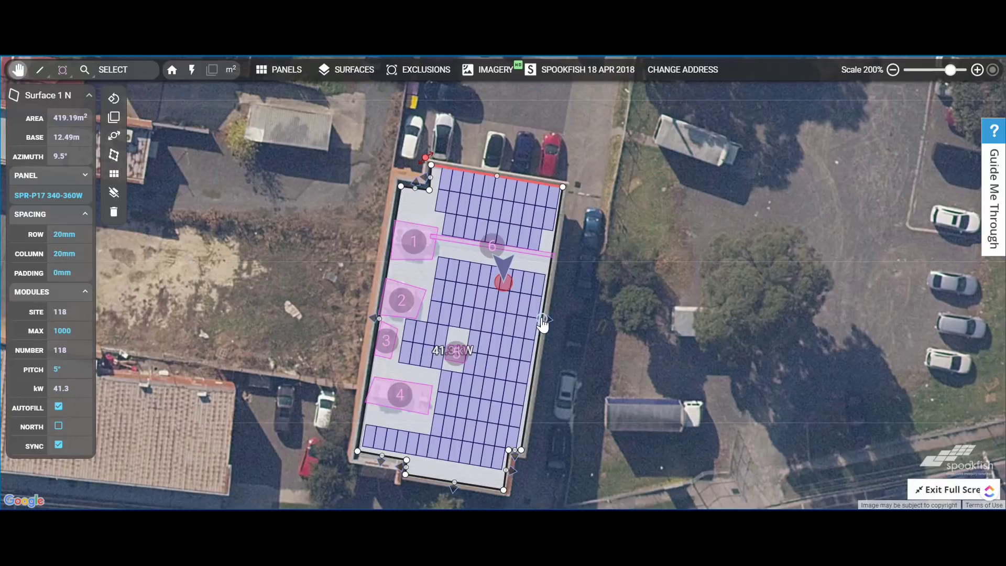
pyautogui.moveTo(542, 320); pyautogui.dragTo(519, 317)
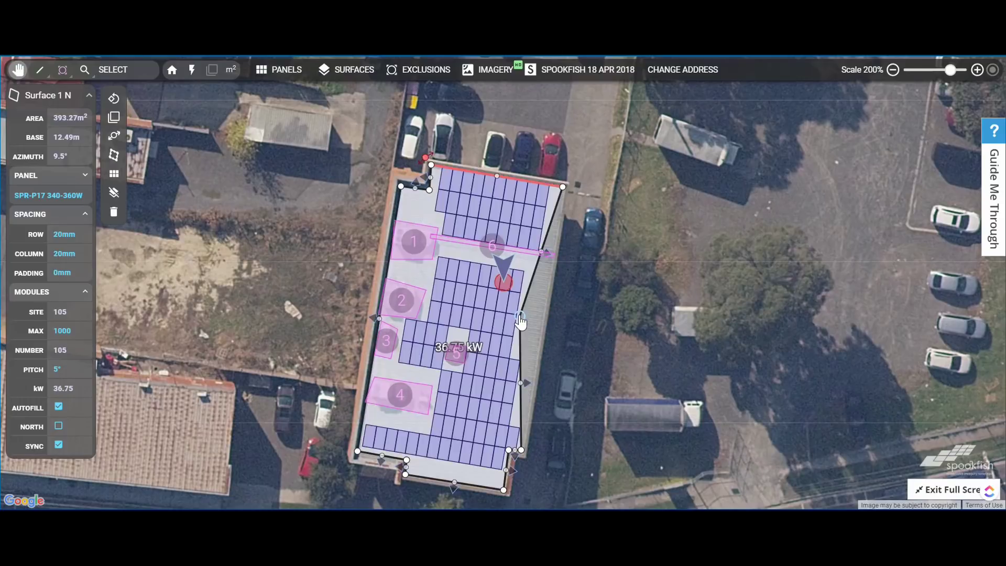
pyautogui.moveTo(521, 388)
pyautogui.mouseDown()
pyautogui.moveTo(515, 347)
pyautogui.moveTo(517, 358)
pyautogui.mouseUp()
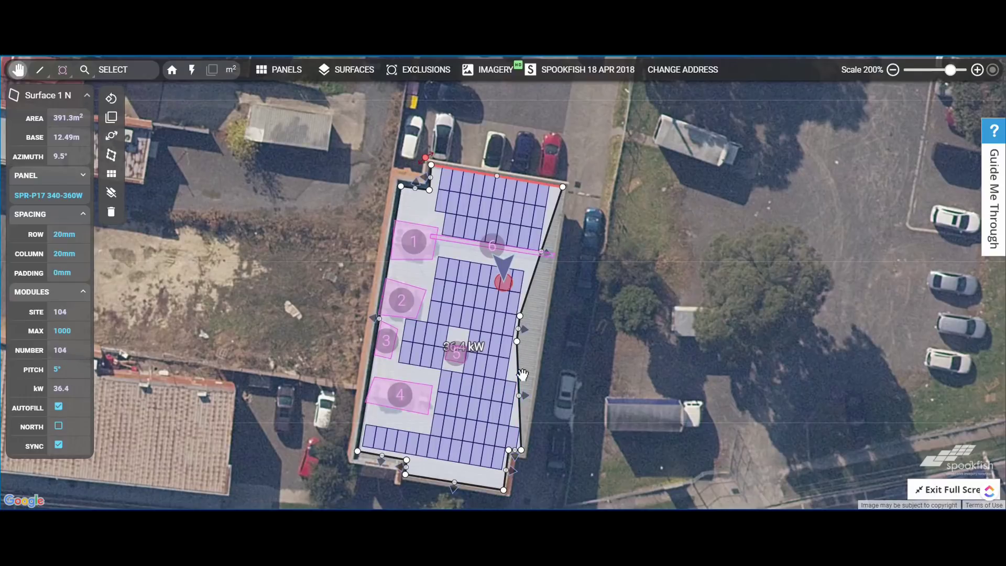
pyautogui.moveTo(519, 395); pyautogui.dragTo(539, 349)
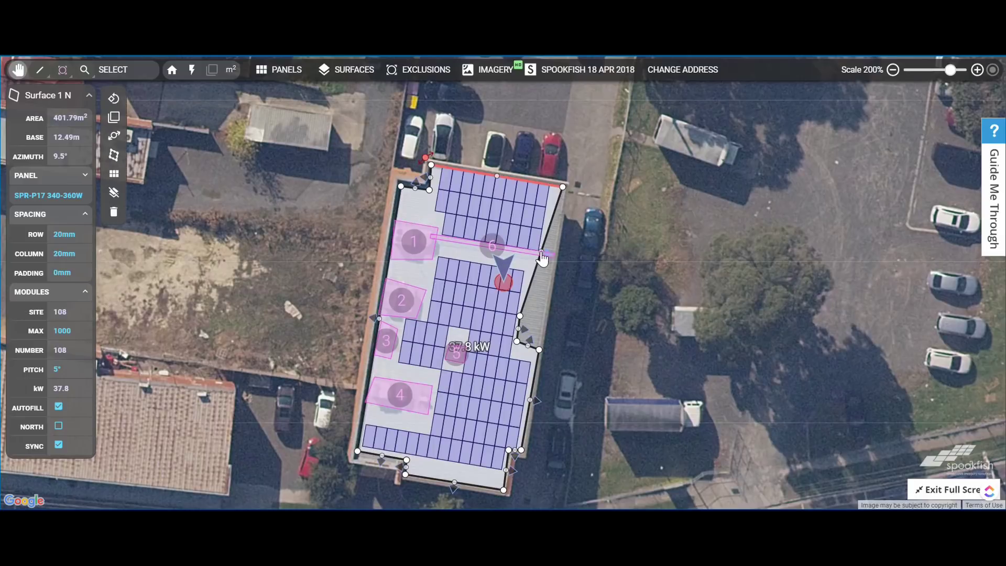
pyautogui.moveTo(542, 255); pyautogui.dragTo(539, 348)
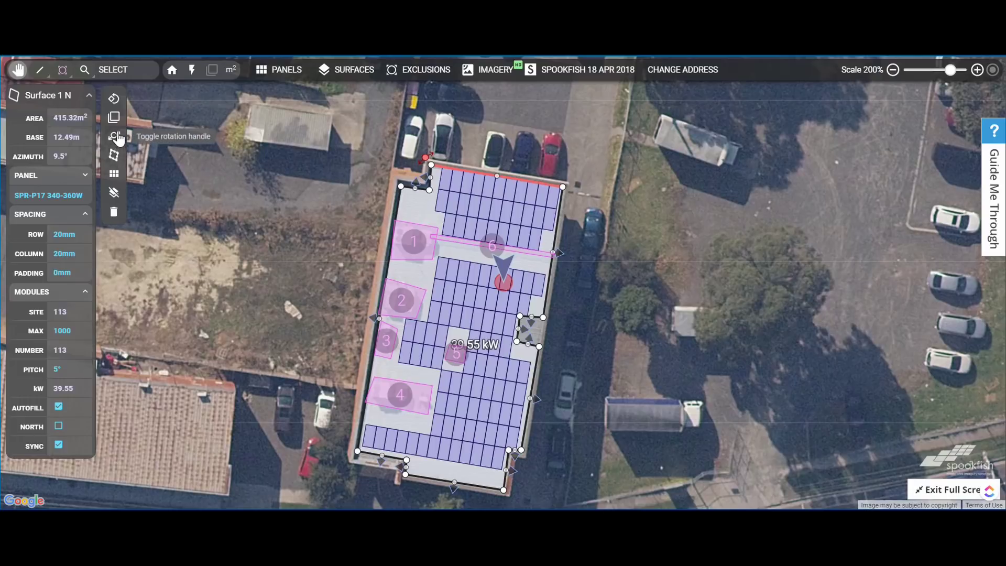
# - Insert 2 m row walkways after every panel row
pyautogui.click(115, 175)
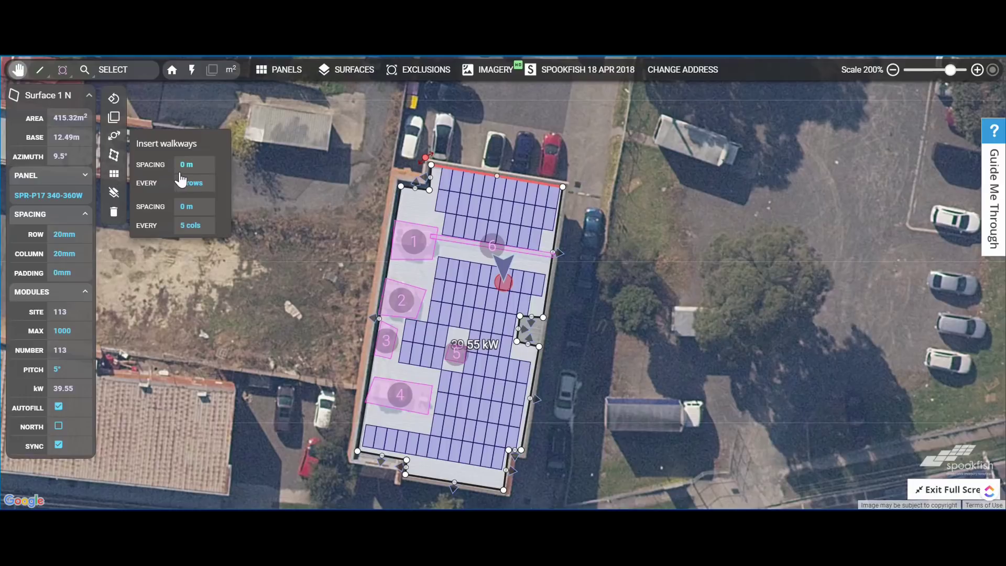
pyautogui.click(194, 181)
pyautogui.press('BackSpace')
pyautogui.write('1')
pyautogui.click(194, 165)
pyautogui.press('BackSpace')
pyautogui.write('2')
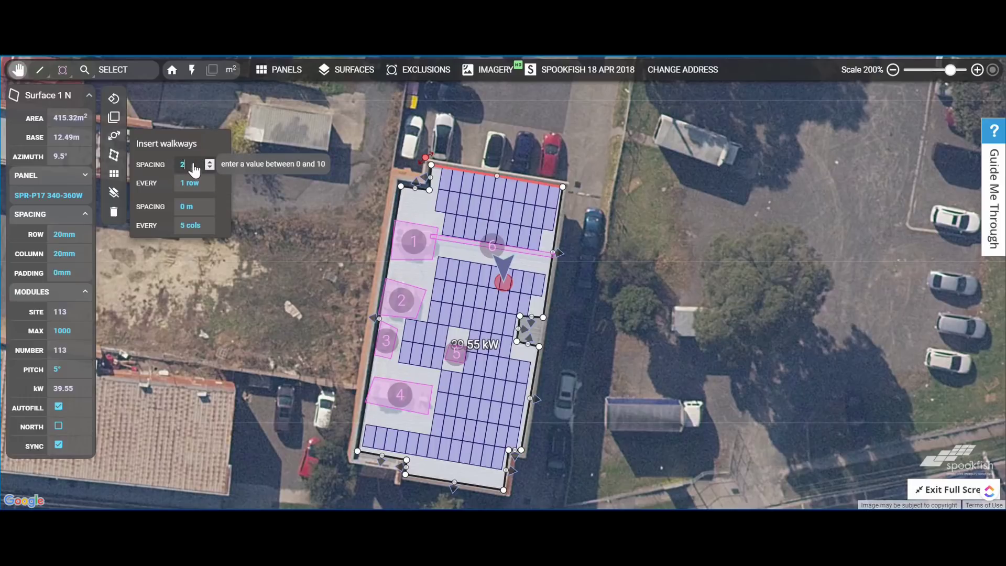
pyautogui.click(51, 369)
# - Set the panel pitch to 20°, leaving 70 modules at 24.5 kW
pyautogui.click(59, 370)
pyautogui.write('20')
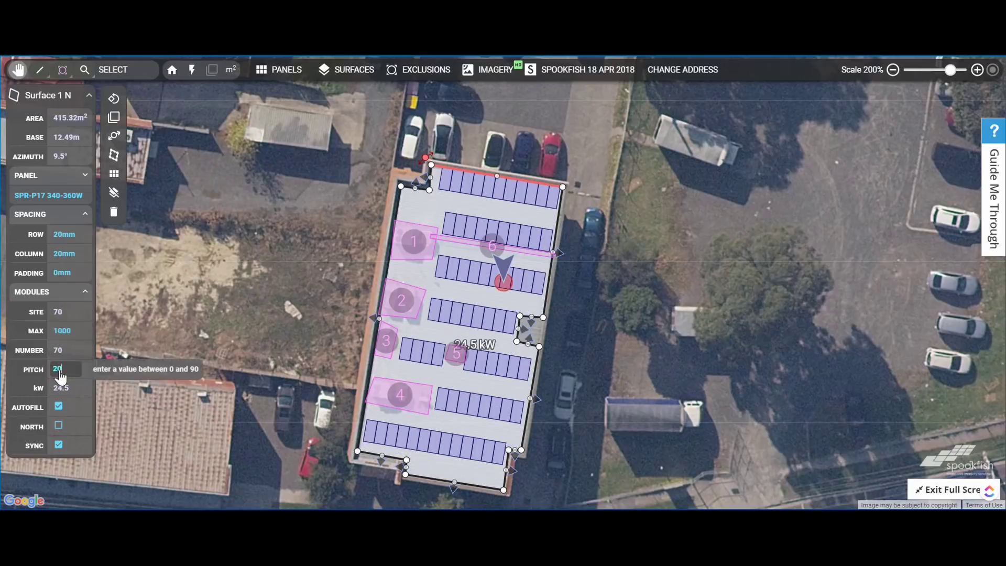
pyautogui.press('Return')
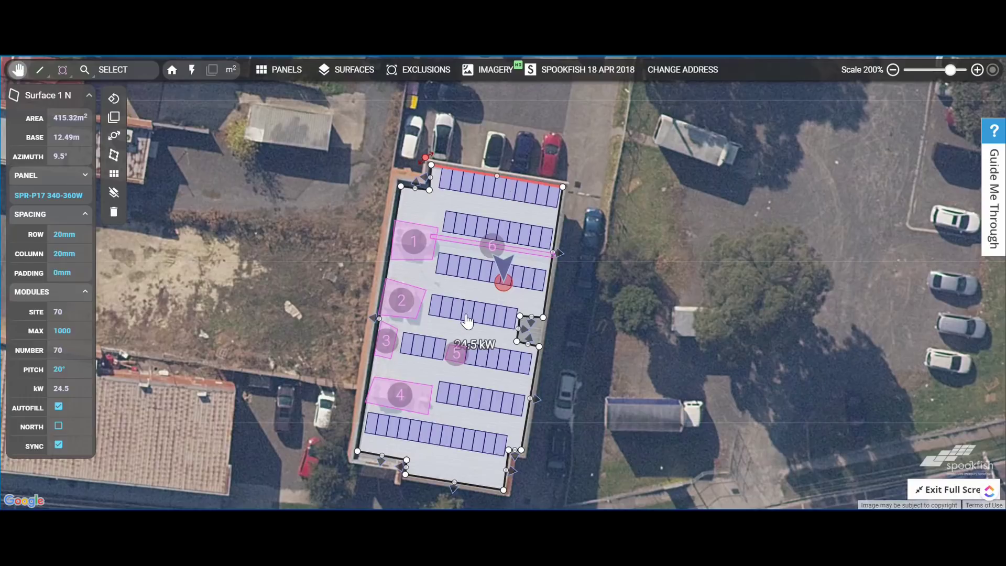
# - Set row walkways every 6 rows and add 1 m column walkways every 5 columns
pyautogui.click(115, 176)
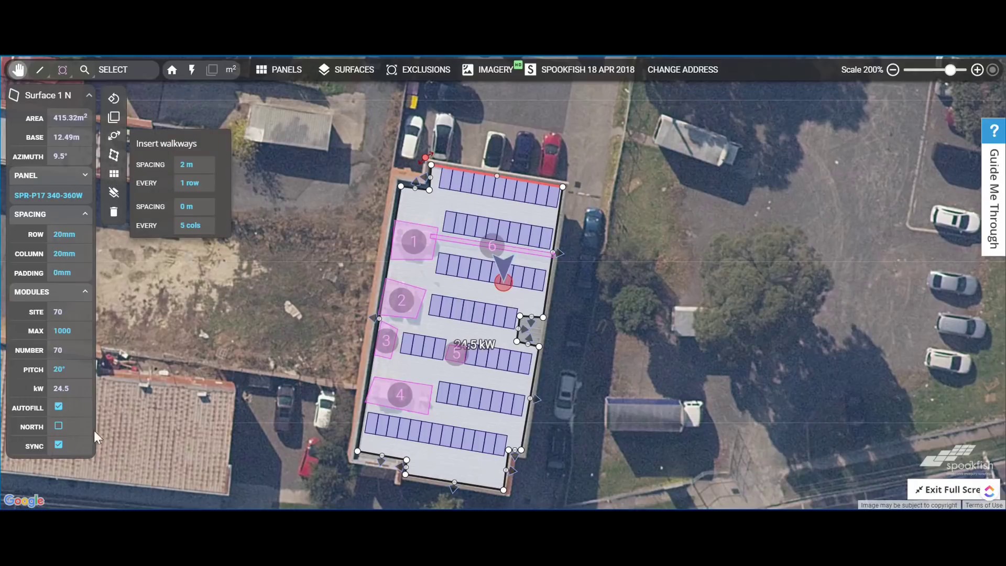
pyautogui.click(192, 184)
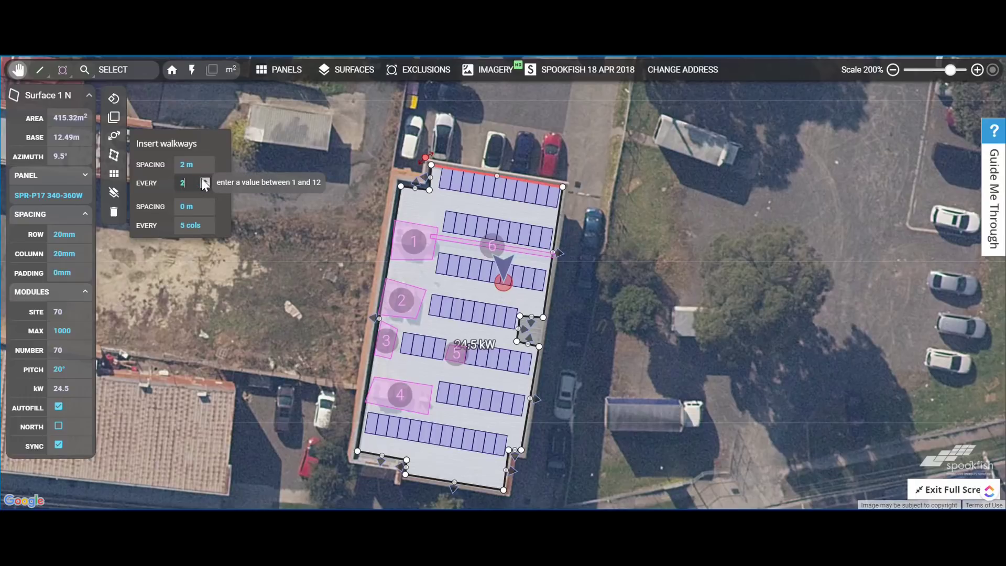
pyautogui.click(189, 212)
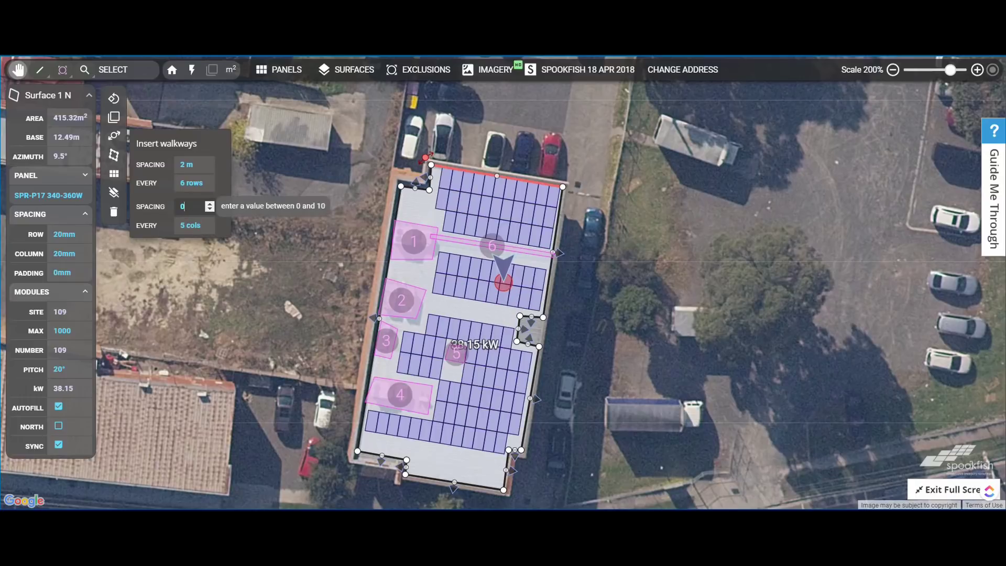
pyautogui.click(210, 209)
pyautogui.write('1')
pyautogui.click(189, 226)
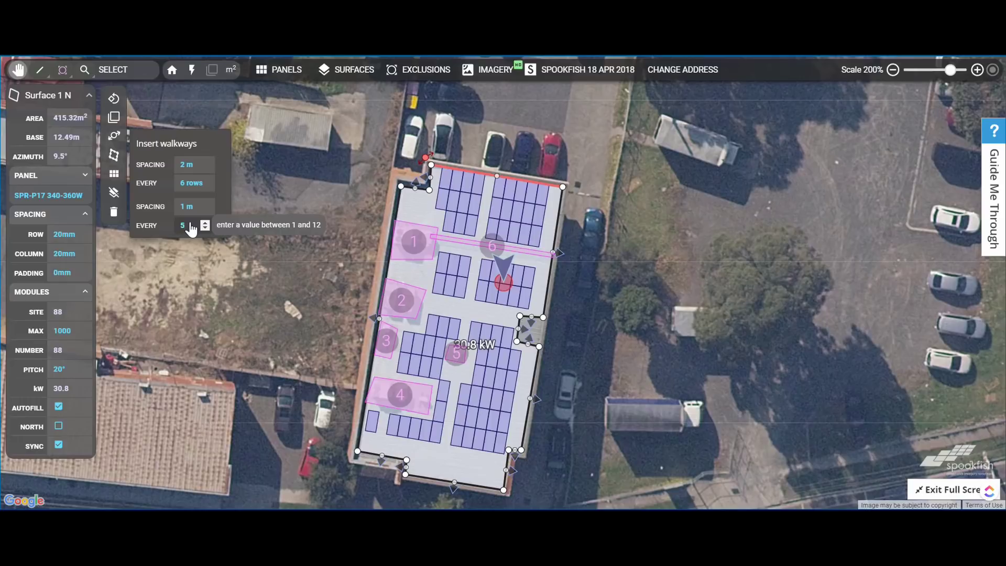
pyautogui.click(214, 138)
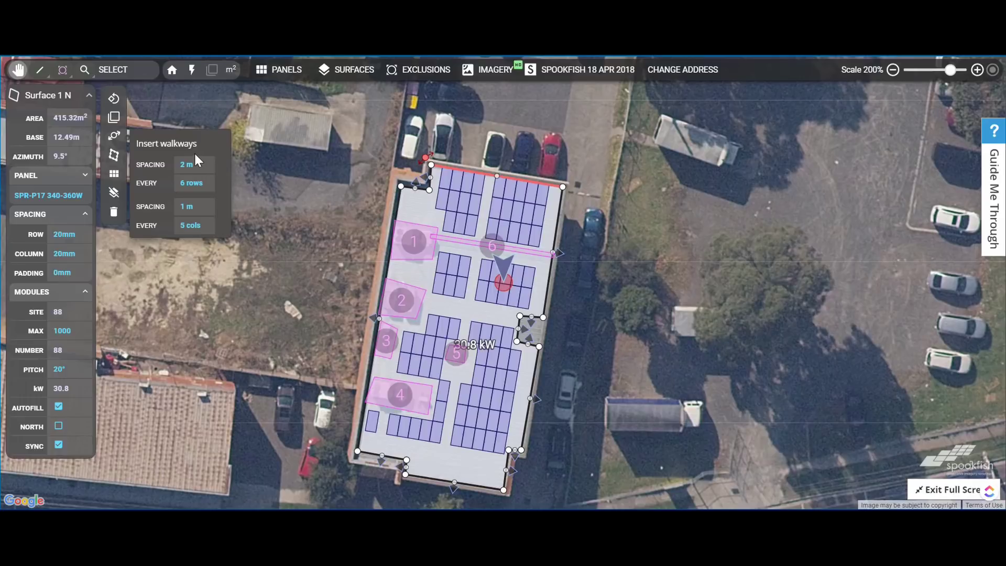
# - Close the walkway settings, then duplicate the surface, placing and rotating the copy about 160° beside the building
pyautogui.click(117, 117)
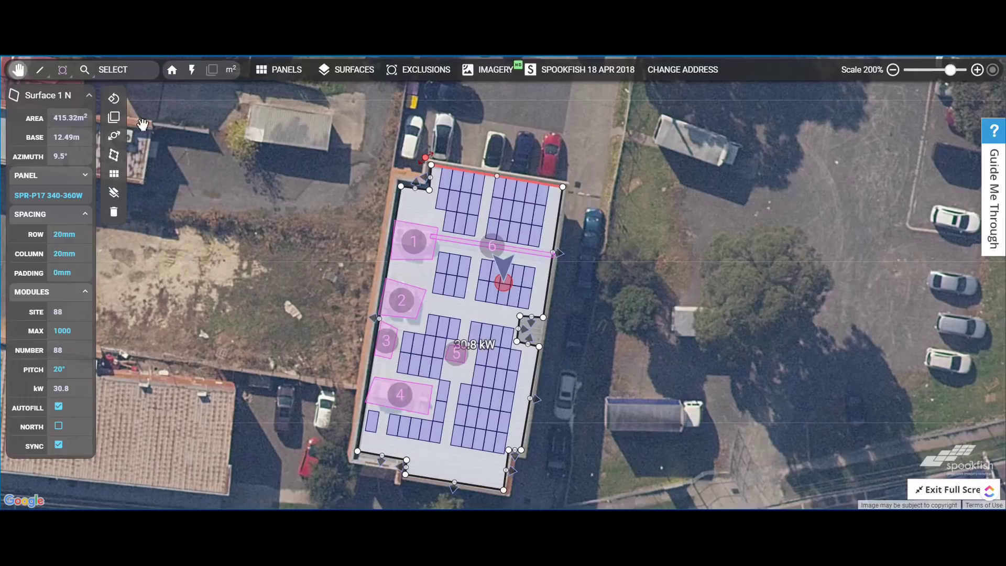
pyautogui.click(114, 118)
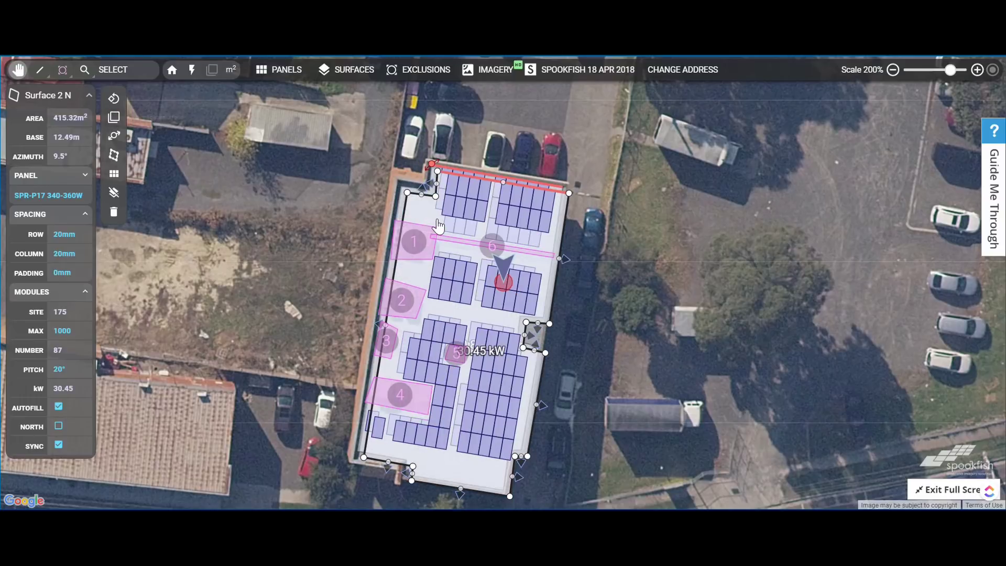
pyautogui.click(646, 244)
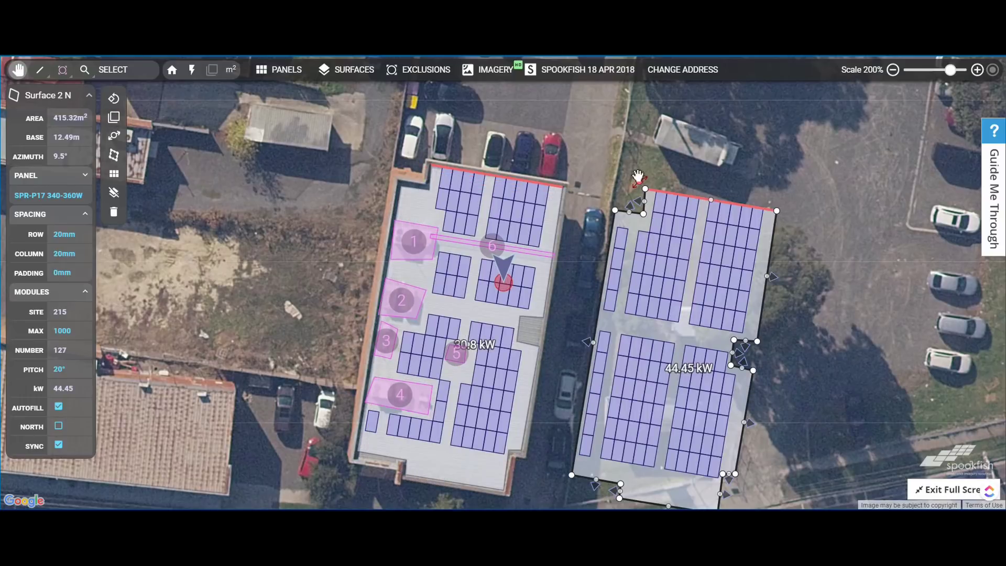
pyautogui.moveTo(639, 187); pyautogui.dragTo(741, 443)
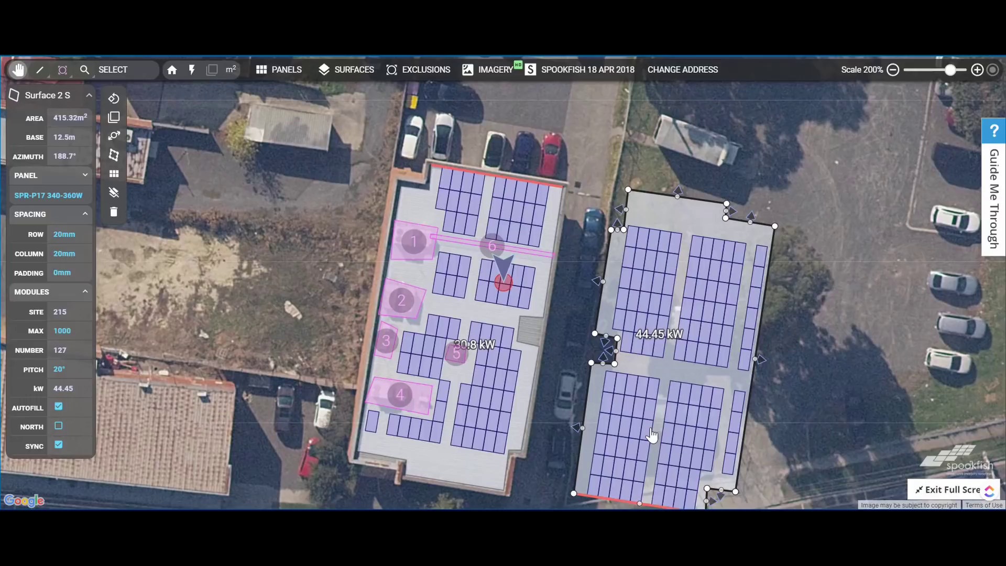
pyautogui.moveTo(600, 387); pyautogui.dragTo(672, 400)
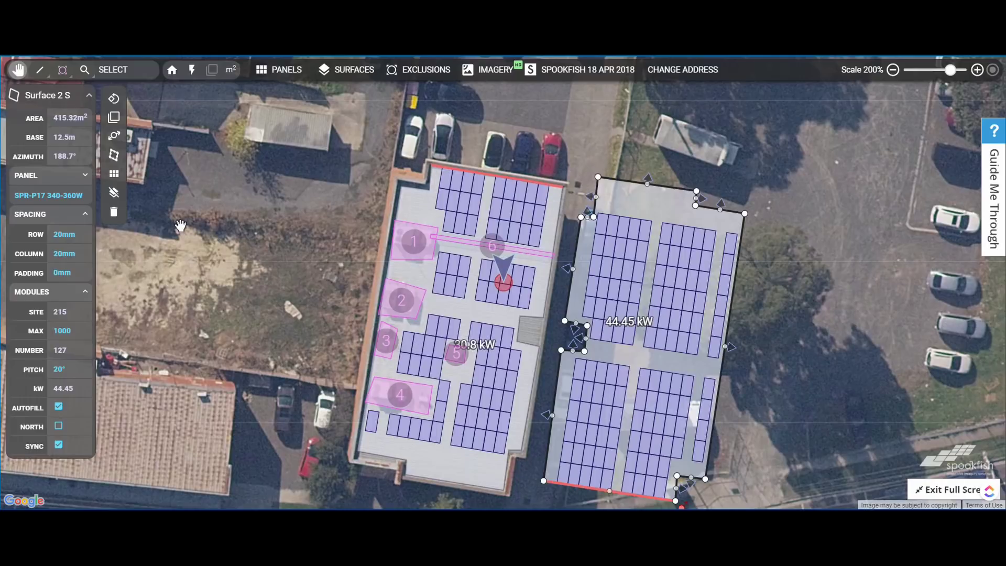
# - Delete the duplicate Surface 2 S, keeping Surface 1 N with 88 modules
pyautogui.click(113, 216)
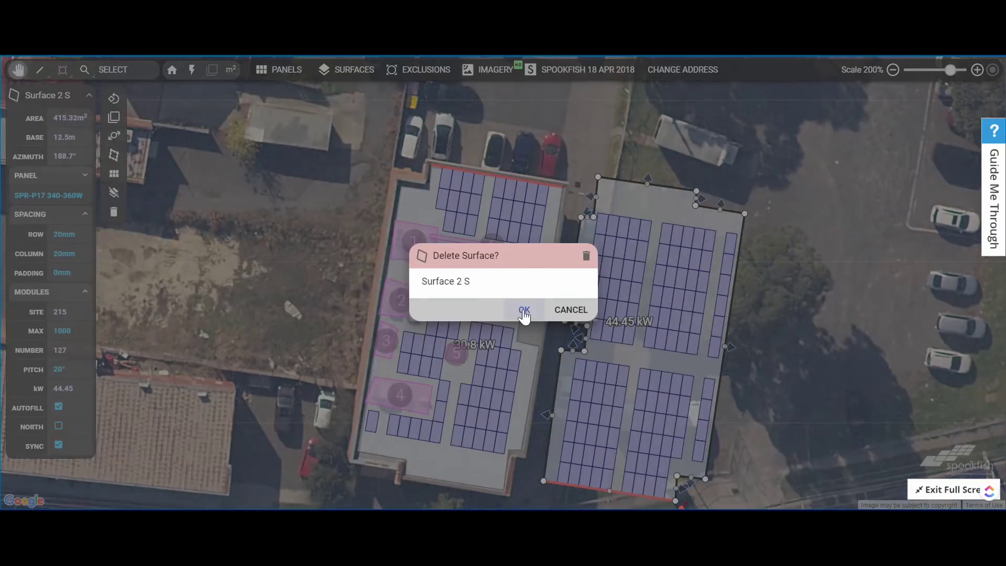
pyautogui.click(523, 310)
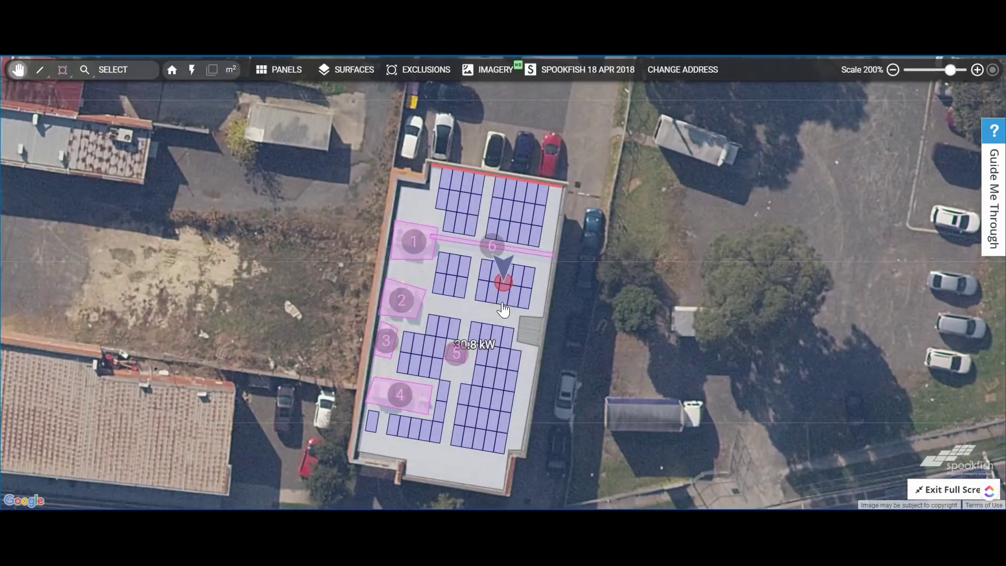
pyautogui.click(503, 310)
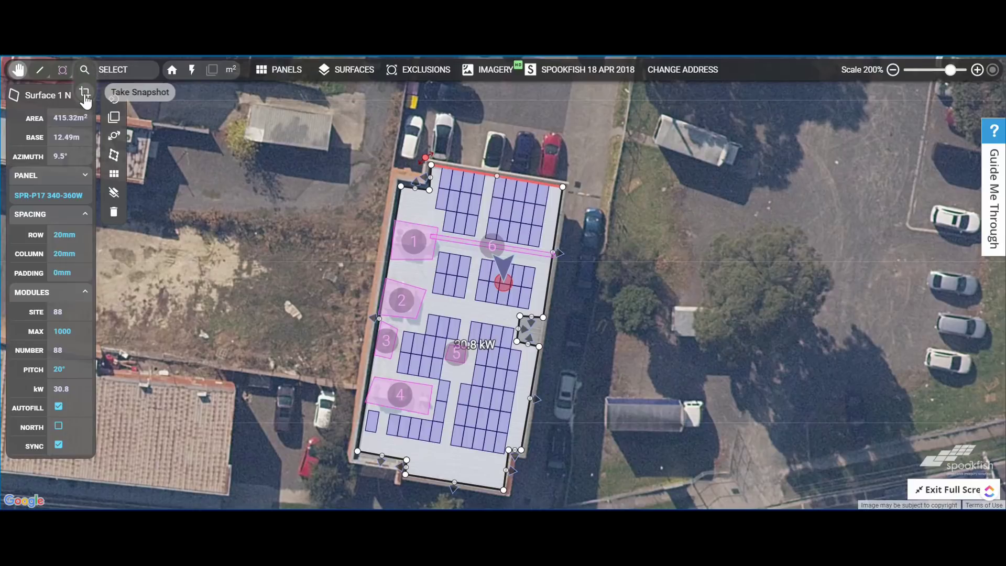
# - Save a snapshot of the roof and its 88-module array, cropped tightly around the building
pyautogui.click(85, 100)
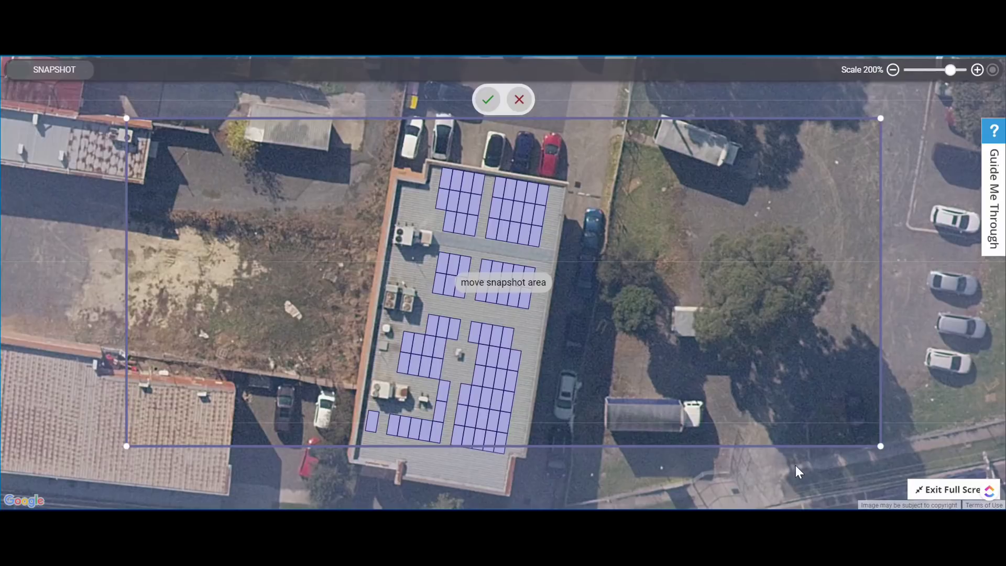
pyautogui.moveTo(879, 448); pyautogui.dragTo(803, 505)
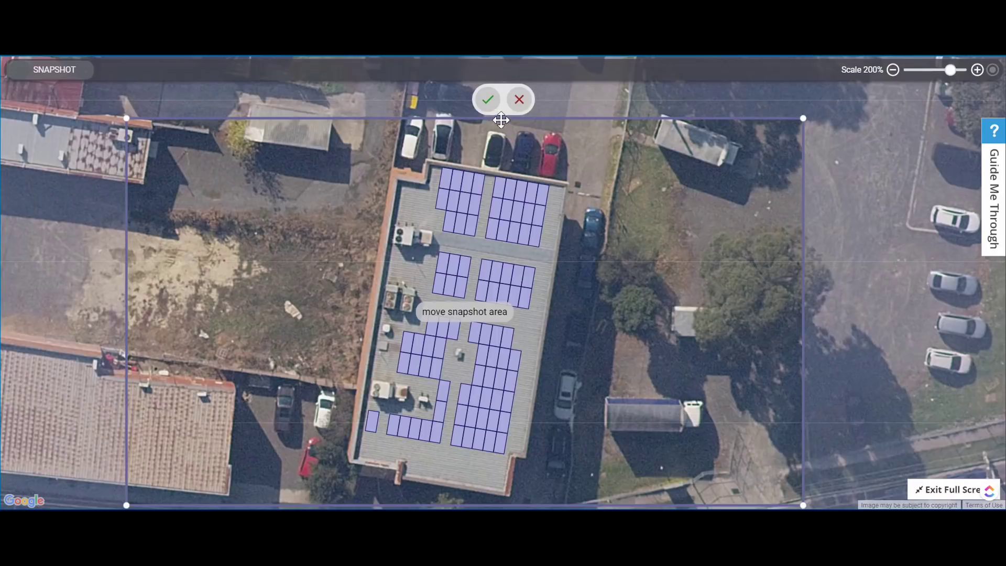
pyautogui.click(488, 100)
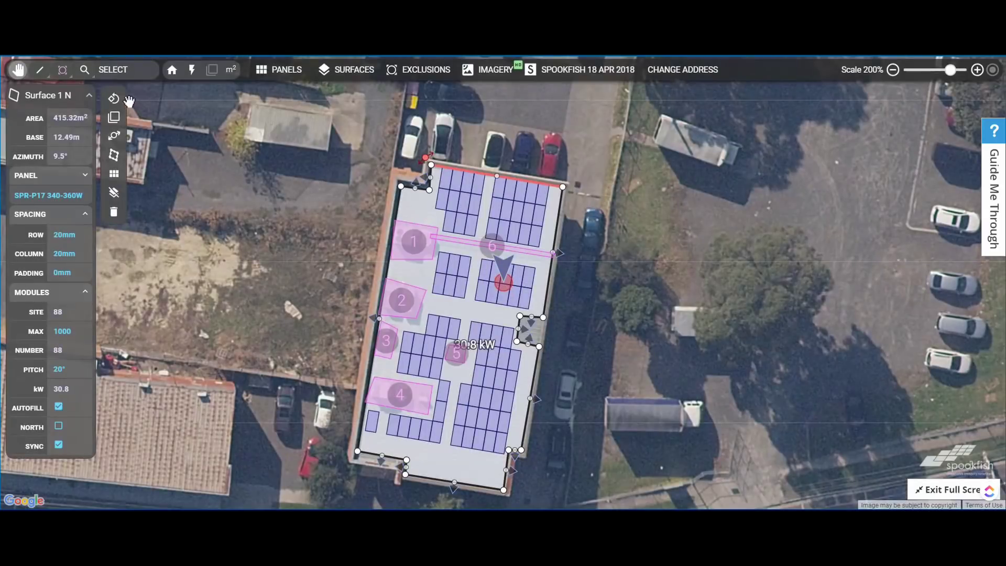
pyautogui.click(85, 74)
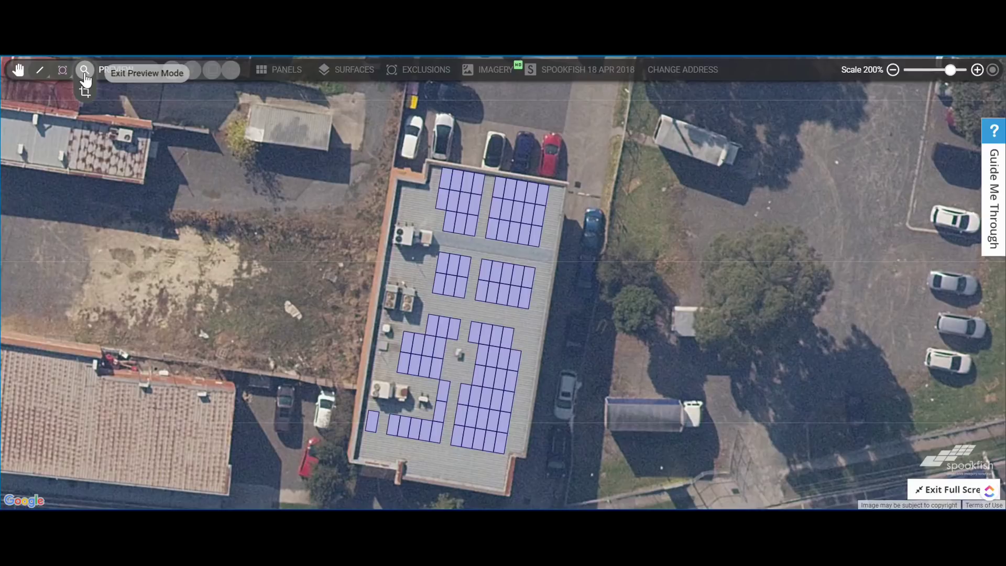
pyautogui.click(84, 73)
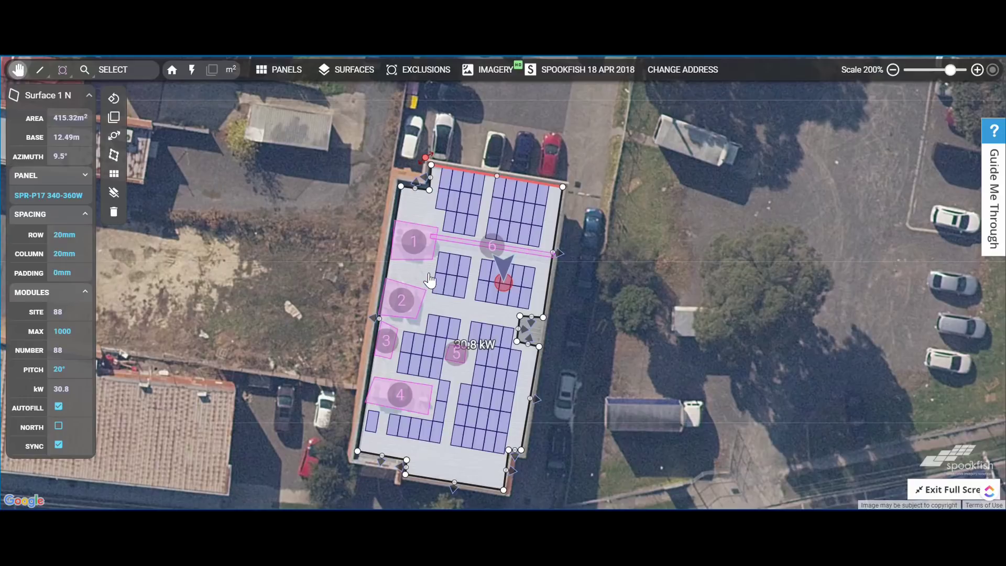
# - Raise the surface padding to 200mm, then 2000mm, shrinking the array to 56 modules (19.6 kW)
pyautogui.click(62, 277)
pyautogui.press('BackSpace')
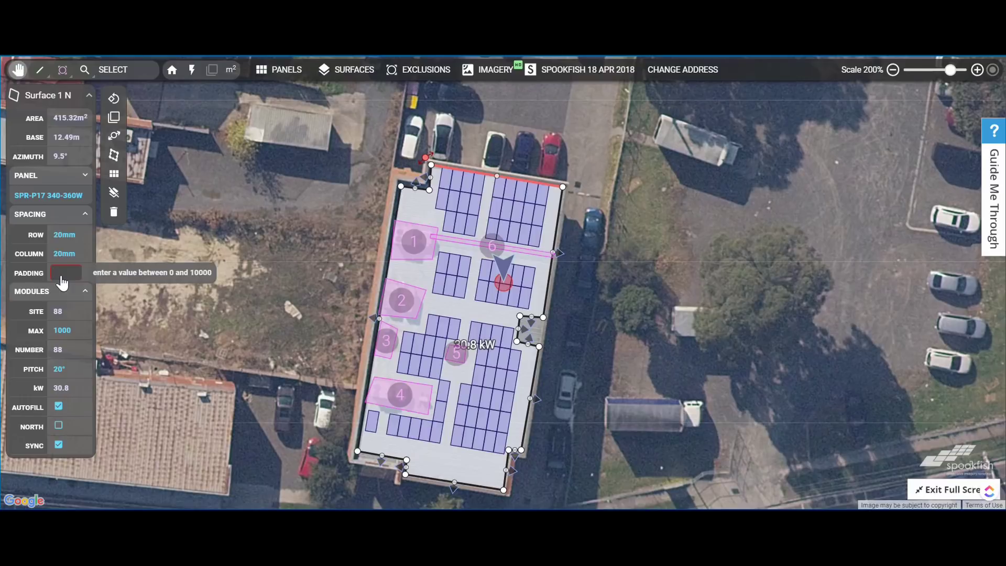
pyautogui.write('200')
pyautogui.press('Return')
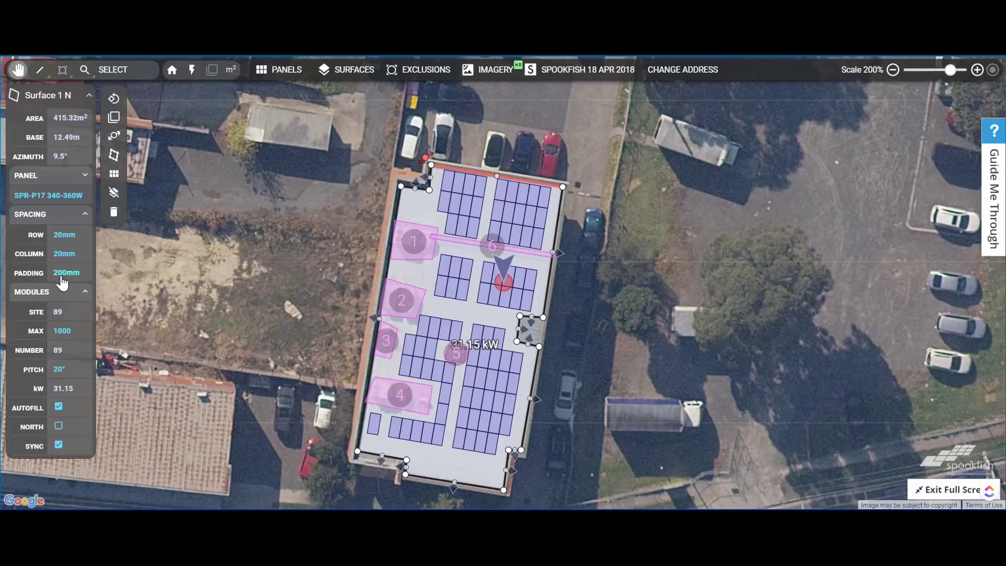
pyautogui.click(62, 282)
pyautogui.write('0')
pyautogui.press('Return')
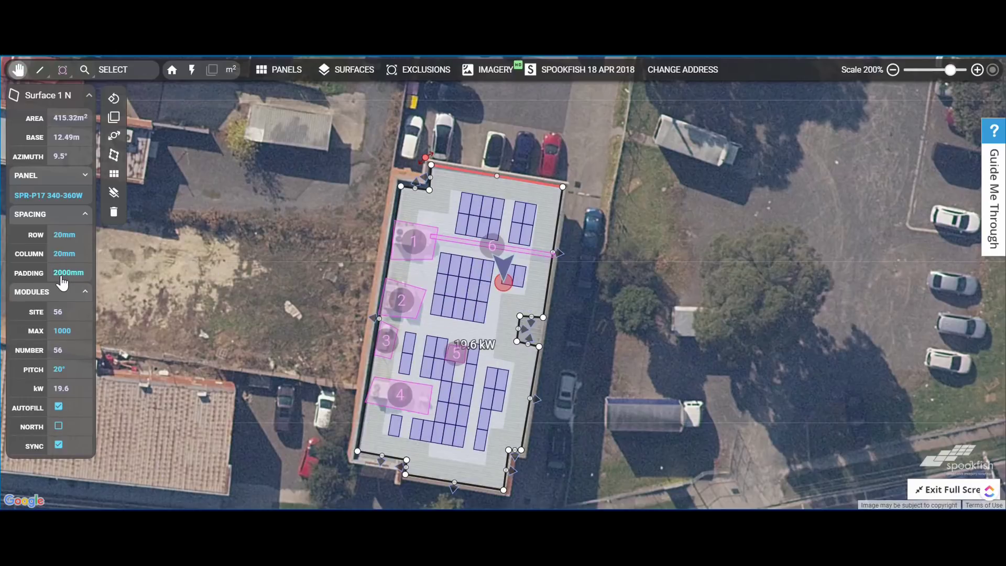